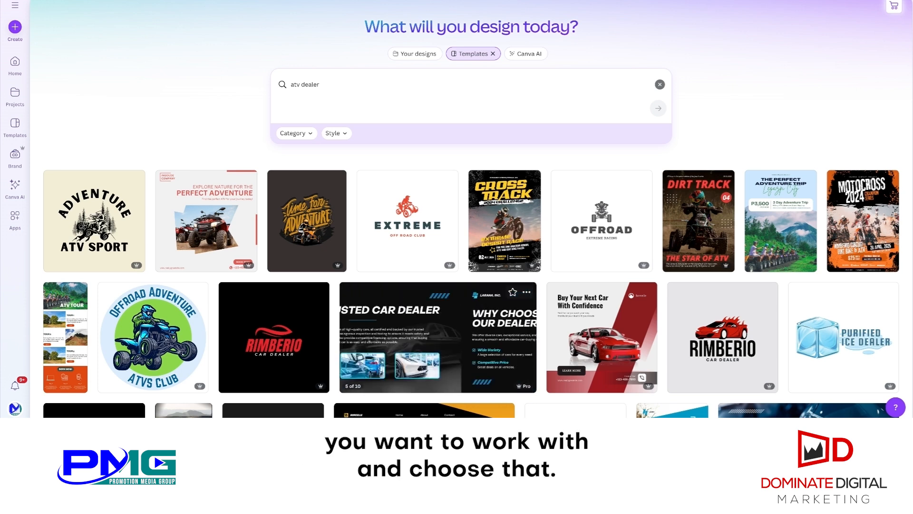
Step: Browse the "atv dealer" template results and preview the Red and Black Modern Off-Road Adventure Poster
scroll(438, 338, "down", 8)
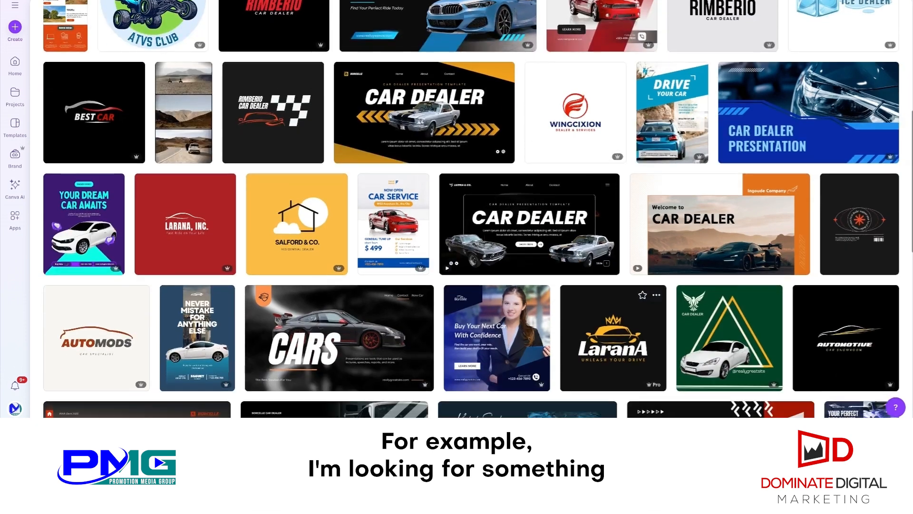
scroll(589, 248, "down", 2)
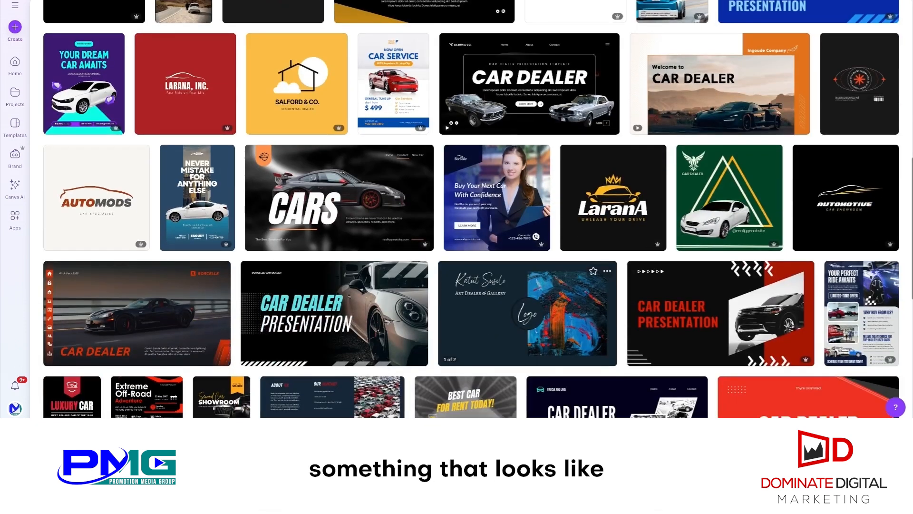
scroll(590, 247, "down", 2)
scroll(590, 248, "down", 1)
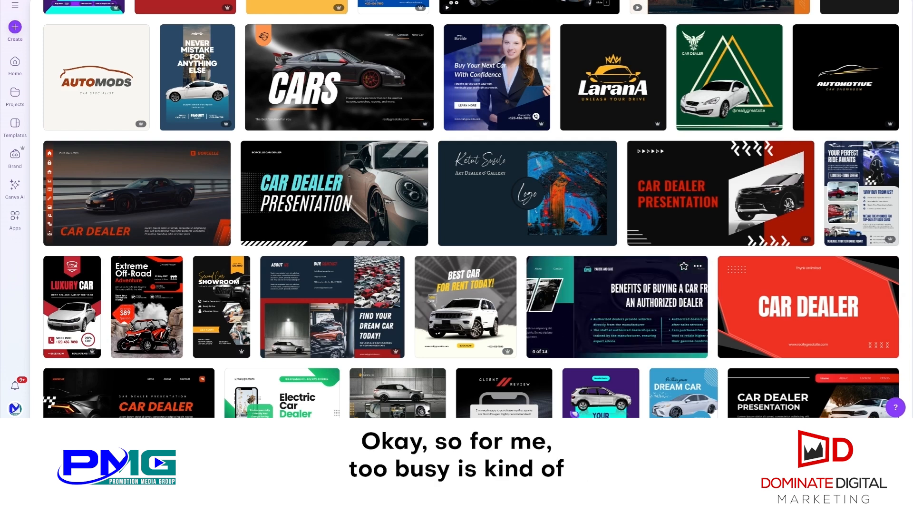
scroll(618, 285, "down", 1)
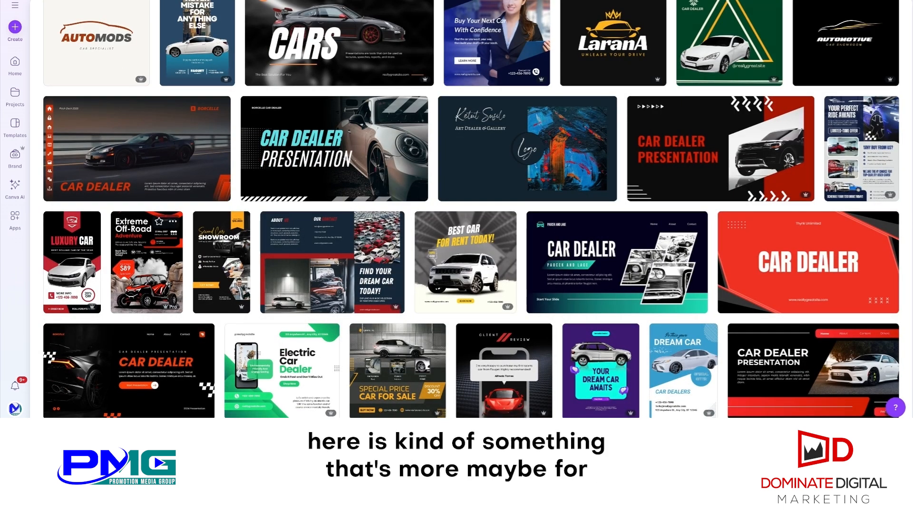
left_click(147, 266)
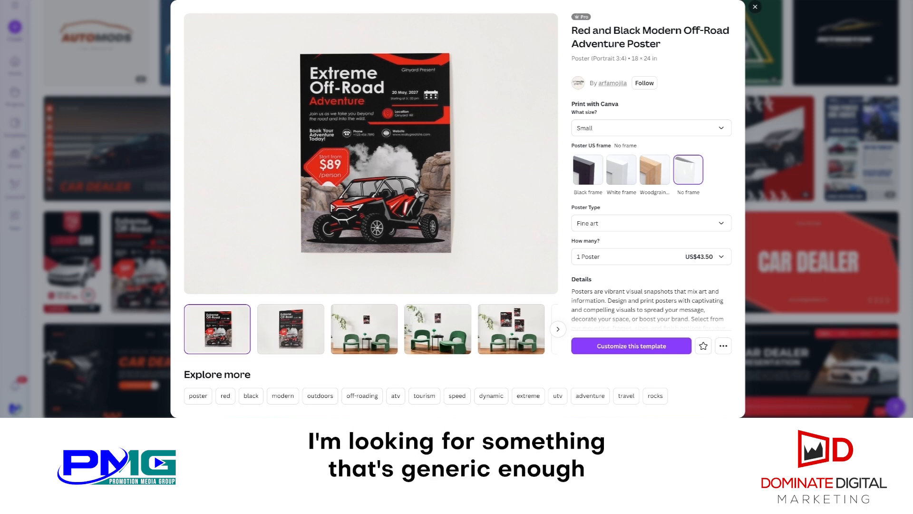
key("Escape")
scroll(471, 209, "up", 6)
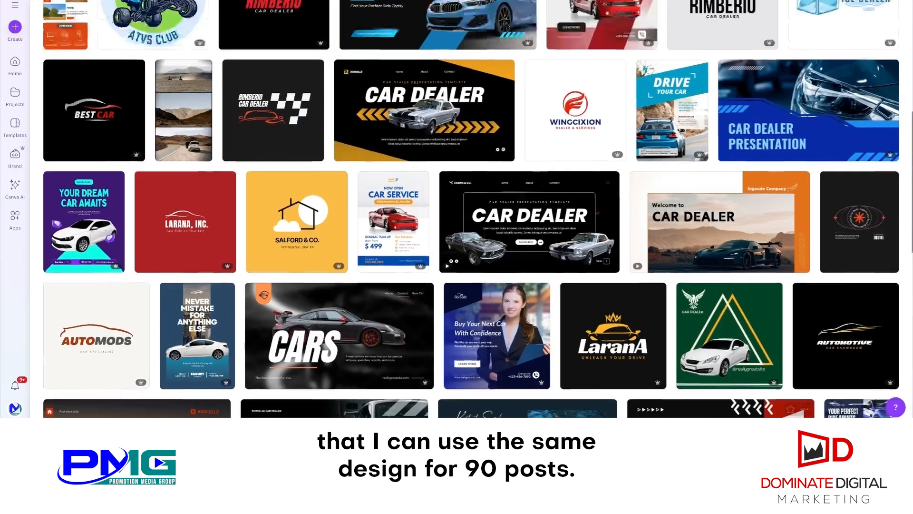
scroll(471, 210, "up", 6)
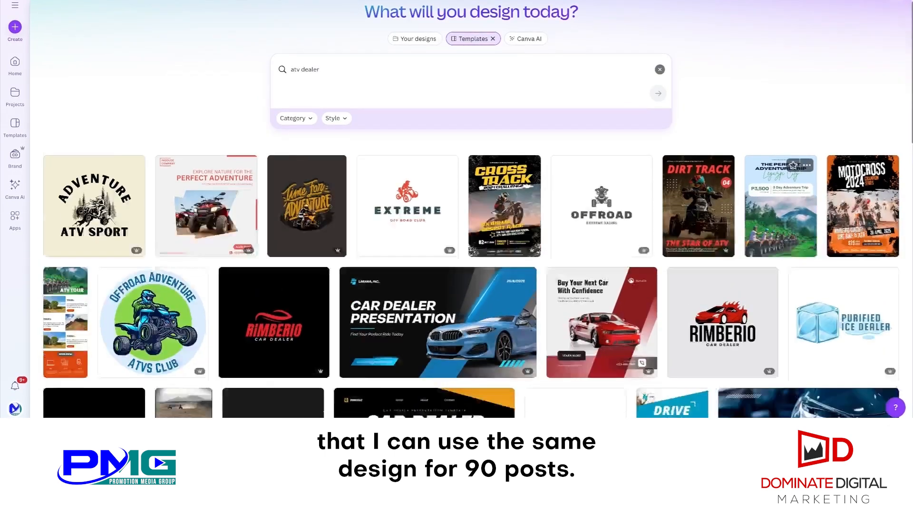
scroll(771, 247, "down", 1)
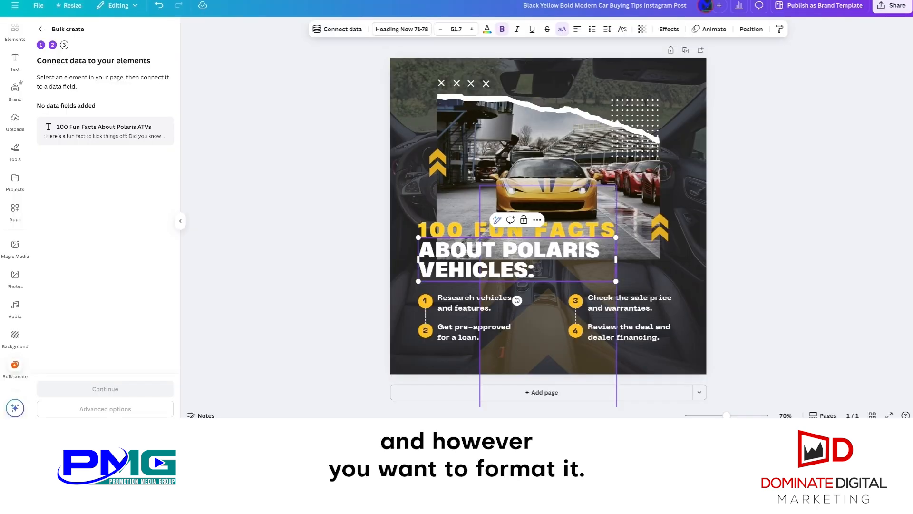
Step: Widen the "About Polaris Vehicles:" text box to fit the text on one line and reduce its font size to 35.7
left_click_drag(616, 259, 732, 252)
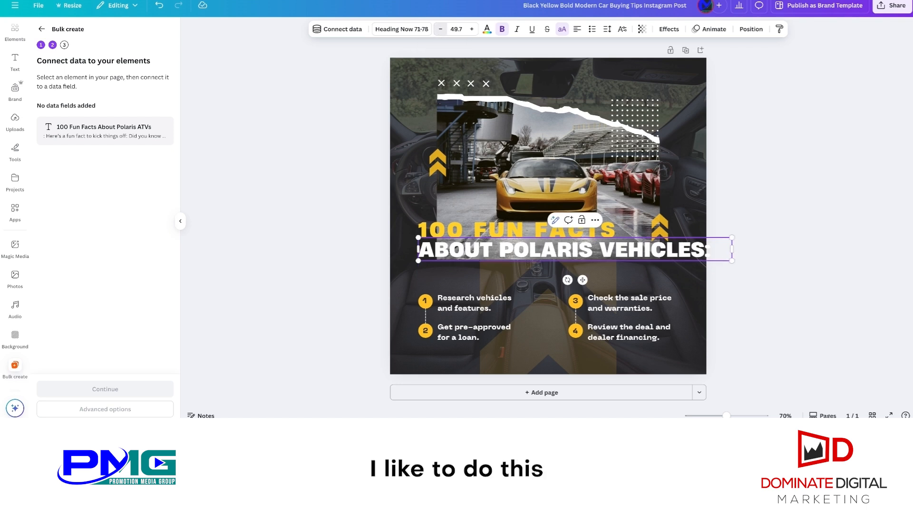
key("ctrl+shift+comma")
key("ctrl+shift+comma")
key("ctrl+shift+comma")
key("ctrl+shift+comma")
key("ctrl+shift+comma")
key("ctrl+shift+comma")
key("ctrl+shift+comma")
key("ctrl+shift+comma")
key("ctrl+shift+comma")
key("ctrl+shift+comma")
key("ctrl+shift+comma")
key("ctrl+shift+comma")
key("ctrl+shift+comma")
key("ctrl+shift+comma")
key("ctrl+shift+comma")
key("ctrl+shift+comma")
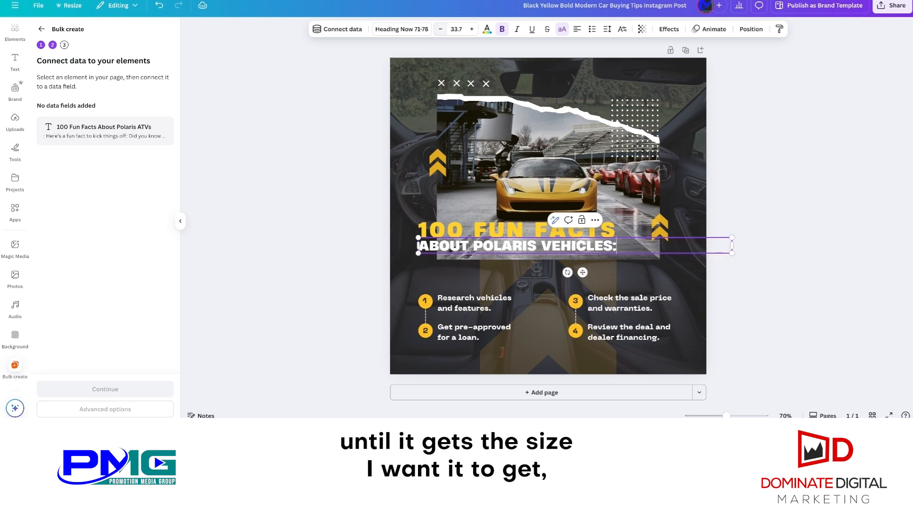
key("ctrl+shift+period")
key("ctrl+shift+period")
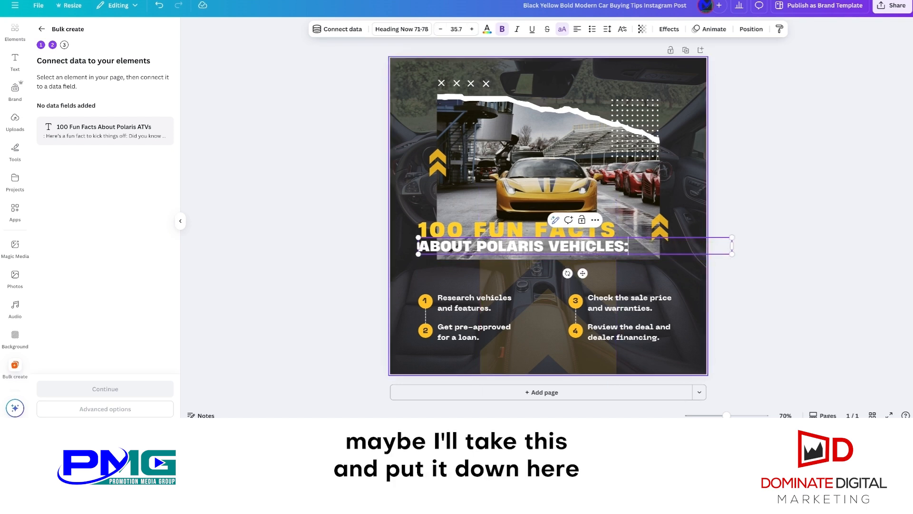
Step: Duplicate the "100 Fun Facts" heading, place the copy below the subtitle, change its text to "#1" and narrow its box to fit
left_click(504, 230)
key("ctrl+d")
left_click_drag(535, 267, 535, 274)
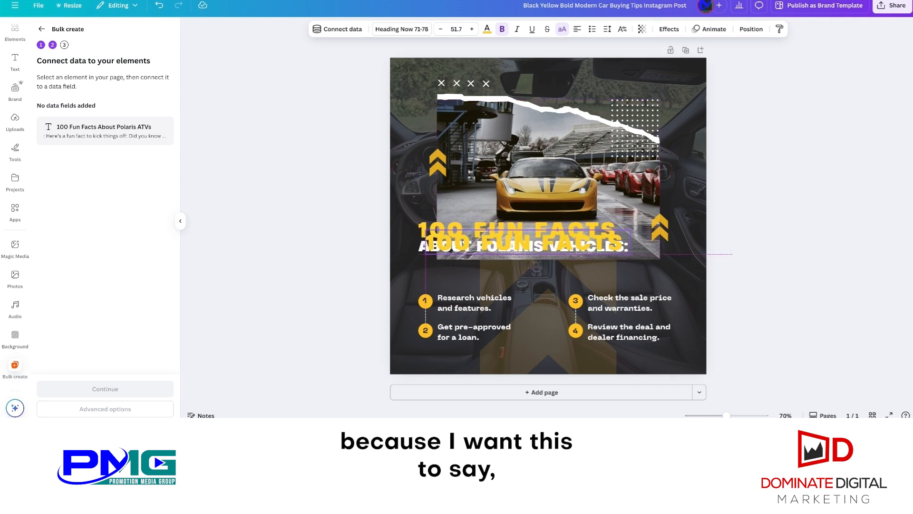
left_click_drag(528, 242, 521, 267)
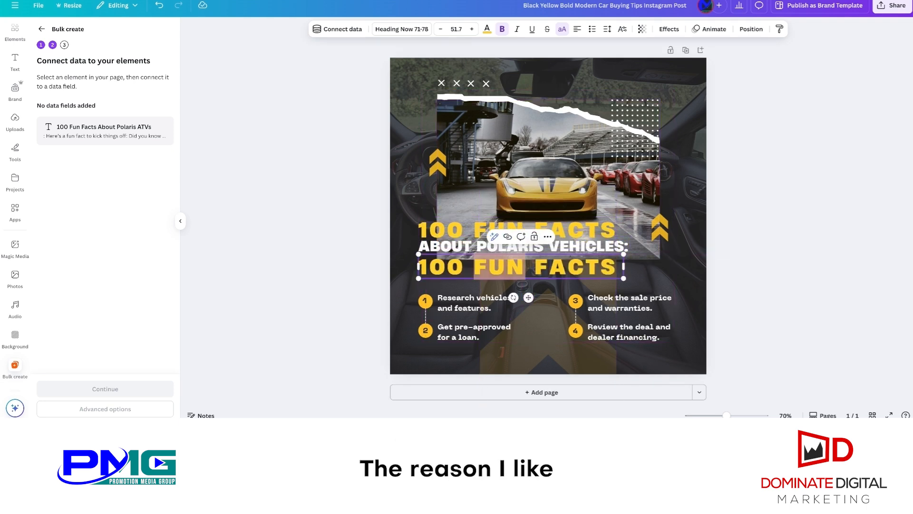
triple_click(521, 267)
type("#1")
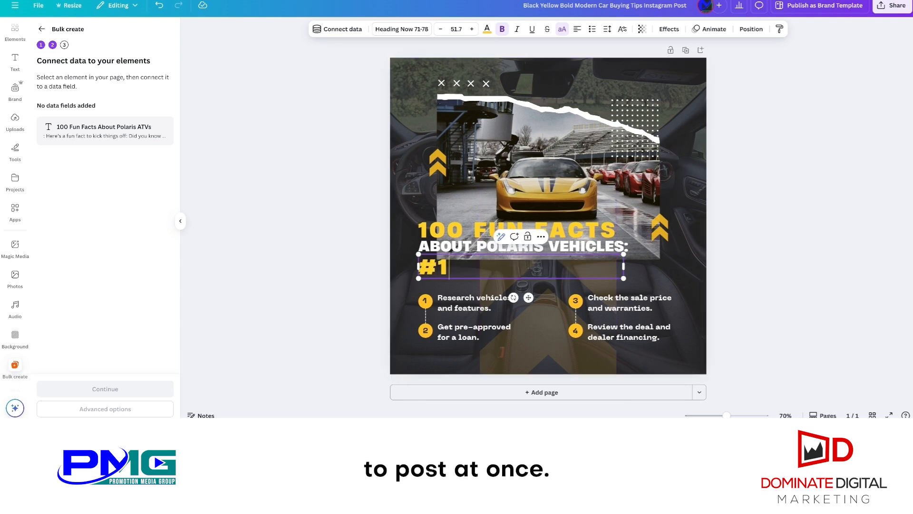
left_click_drag(623, 266, 450, 266)
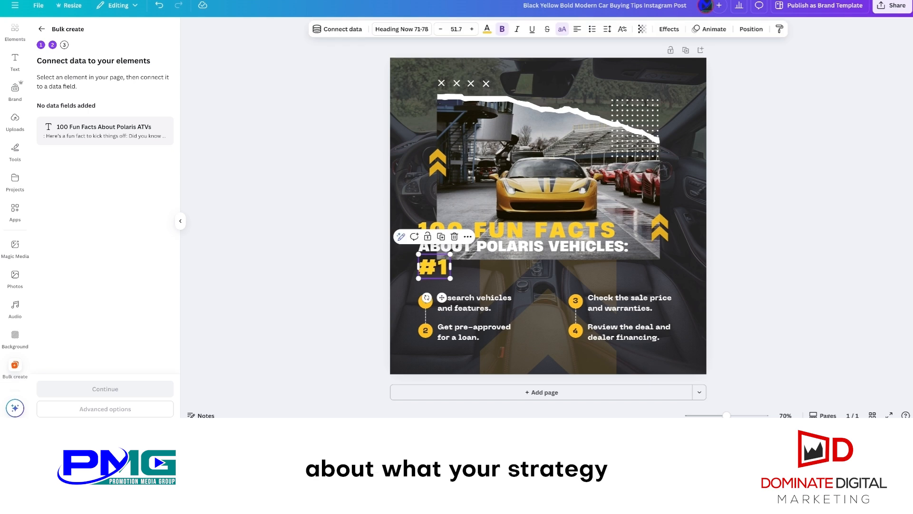
Step: Italicize the "#1" text, enlarge it to font size 74 and move it slightly closer to the subtitle
left_click(434, 267)
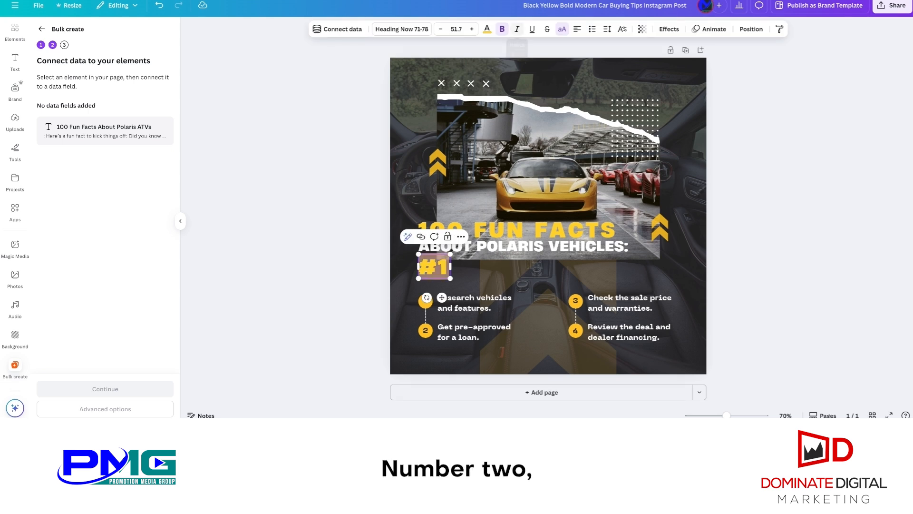
left_click(517, 29)
key("Escape")
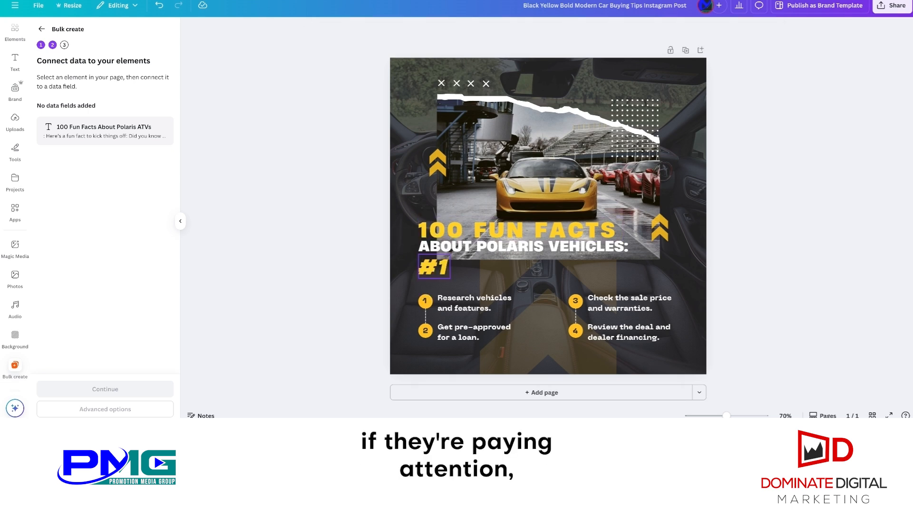
left_click(433, 267)
left_click_drag(450, 277, 460, 286)
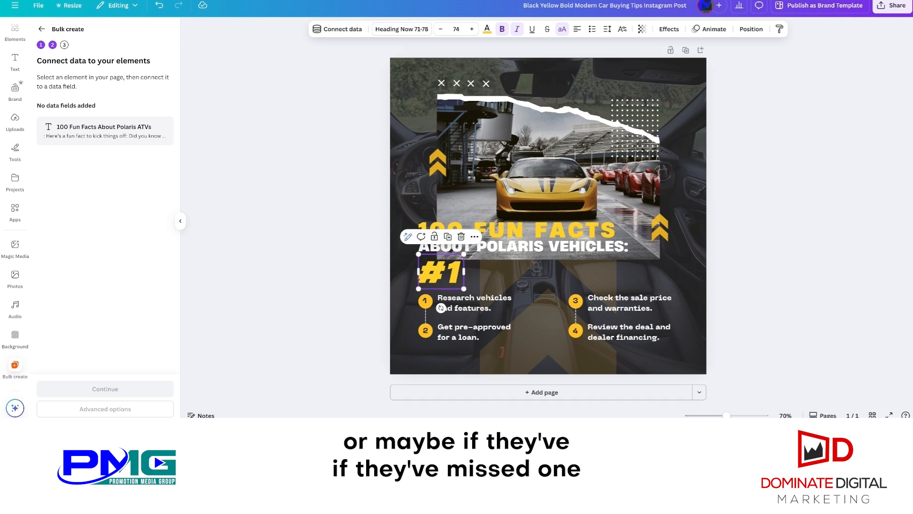
key("Escape")
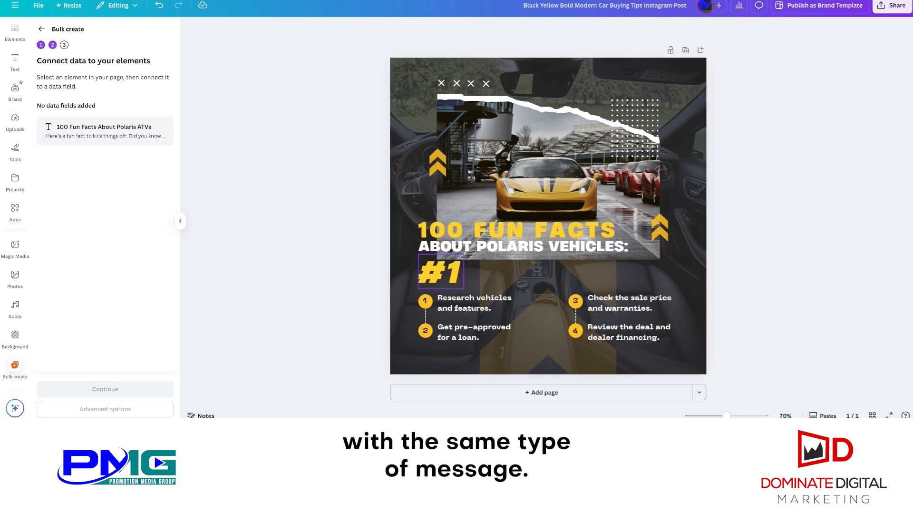
left_click(440, 268)
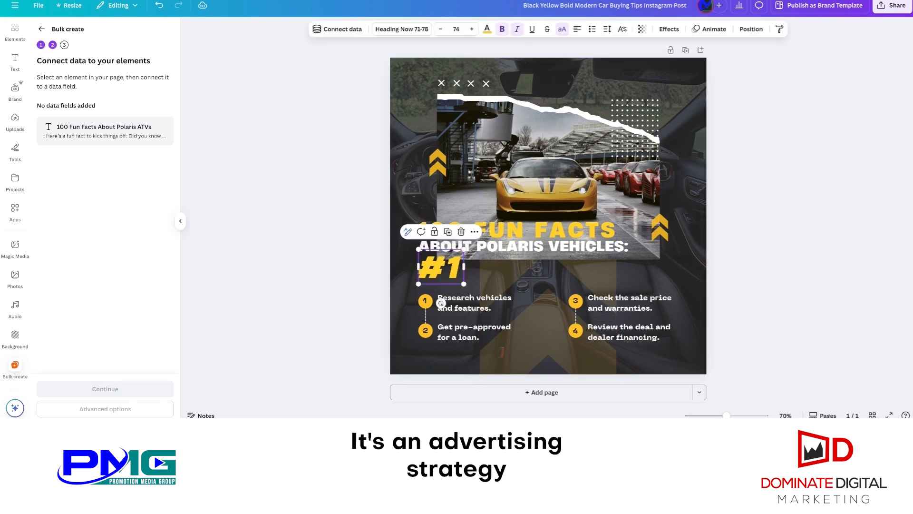
key("Escape")
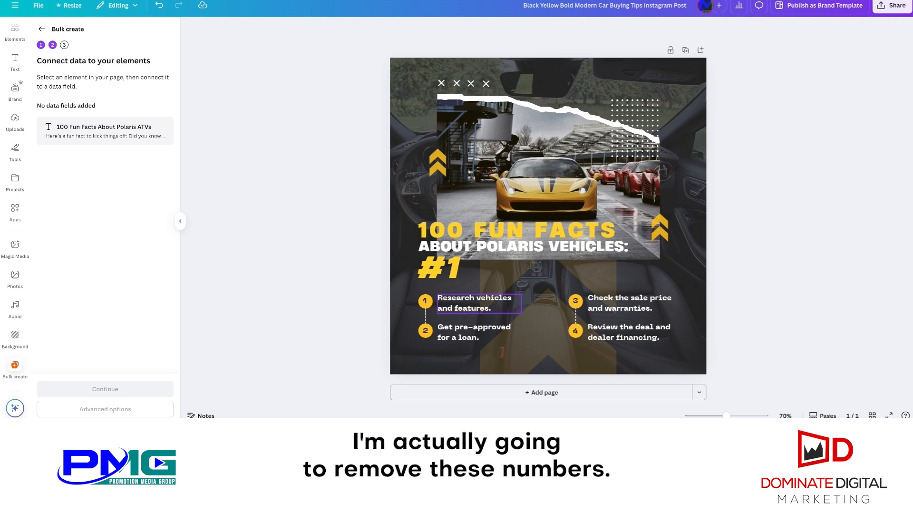
Step: Delete the numbered circles 1 to 4 and their connecting lines beside the tip texts
left_click_drag(410, 296, 432, 337)
key("Delete")
left_click_drag(636, 362, 652, 344)
key("ctrl+z")
left_click_drag(561, 288, 586, 340)
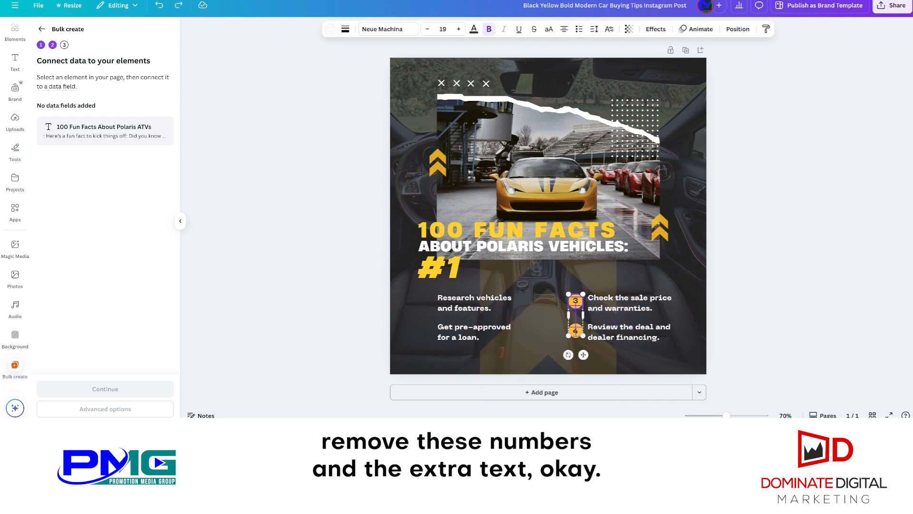
key("Delete")
Step: Delete the other three tip texts and move "Research vehicles and features." directly under "#1", aligned with its left edge
left_click(577, 328)
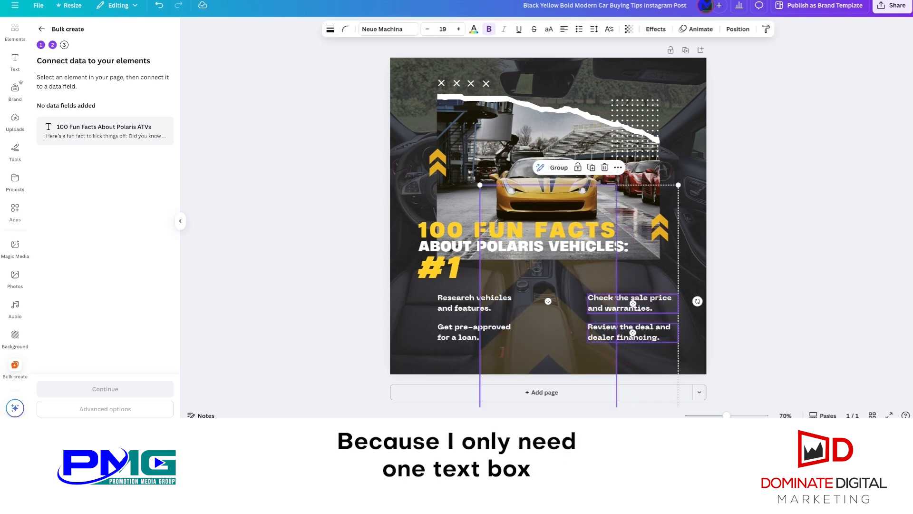
key("Delete")
left_click(475, 332)
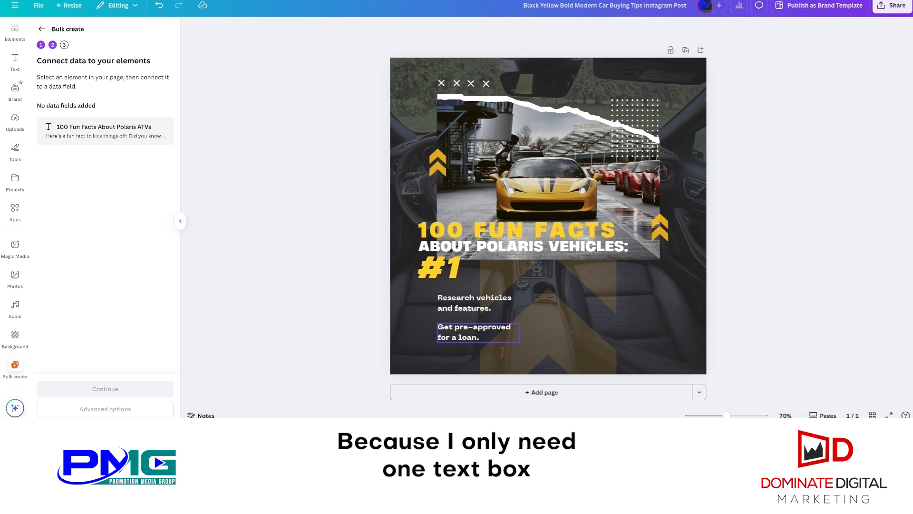
key("Delete")
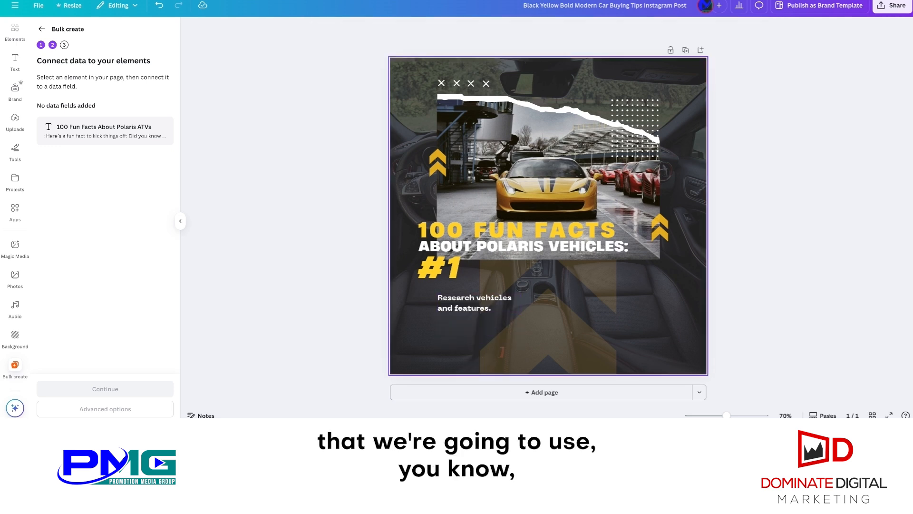
left_click_drag(476, 304, 457, 294)
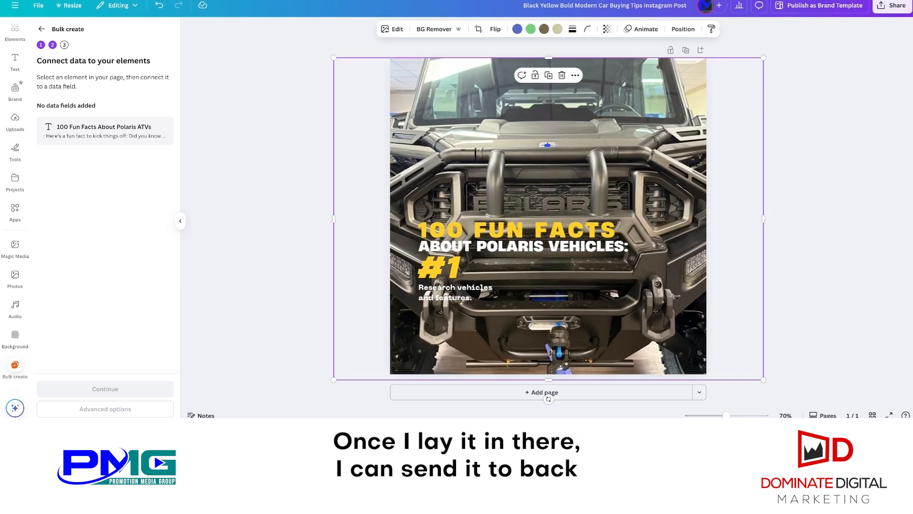
Step: Send the full-page Polaris front-view photo to the back, behind all other design elements
right_click(672, 100)
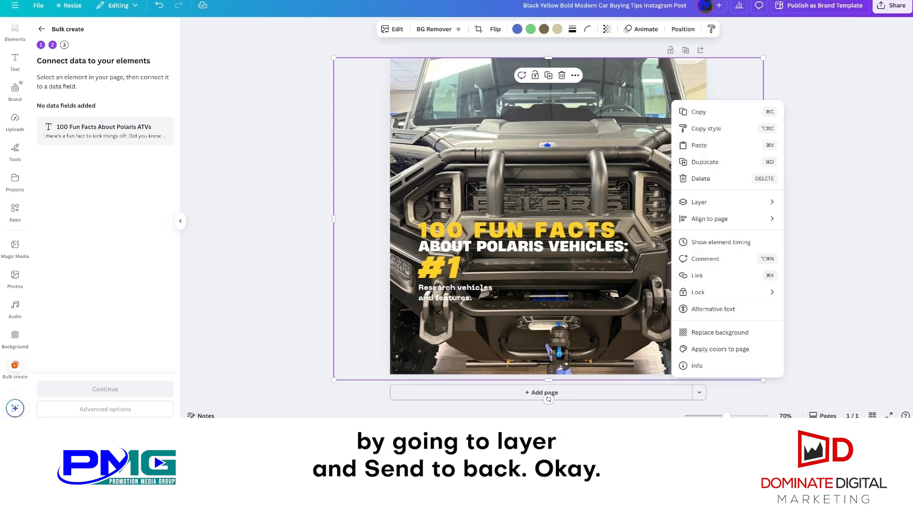
mouse_move(727, 202)
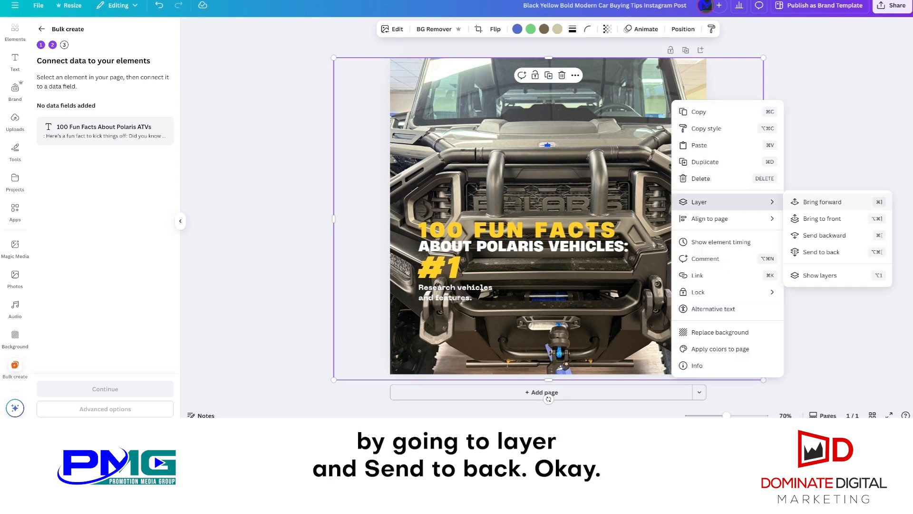
left_click(822, 252)
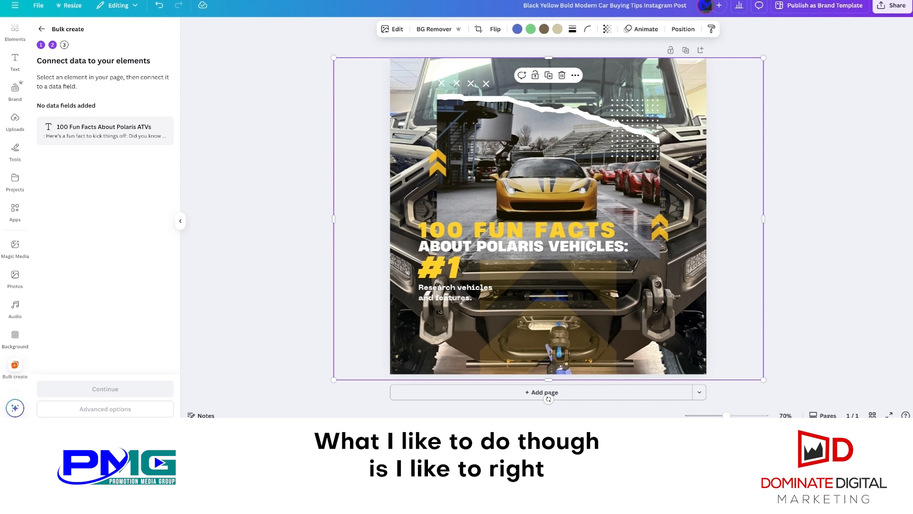
Step: Show the page's layers and remove the original car interior background image from the bottom layer
right_click(685, 190)
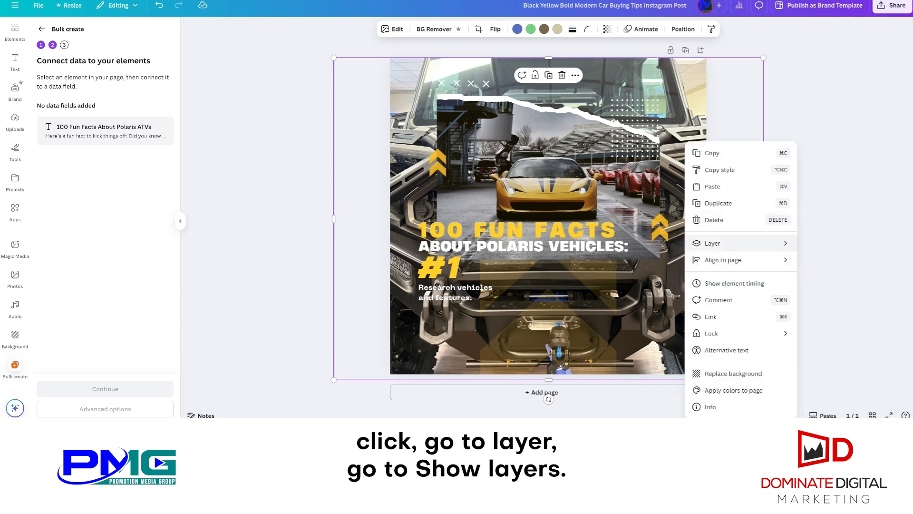
mouse_move(732, 243)
left_click(823, 317)
scroll(105, 333, "down", 1)
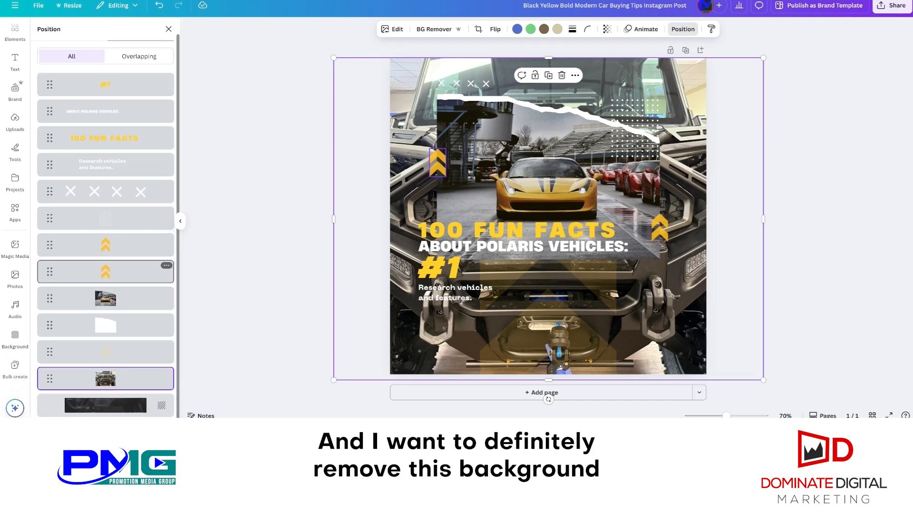
left_click(105, 404)
left_click(166, 399)
left_click(208, 283)
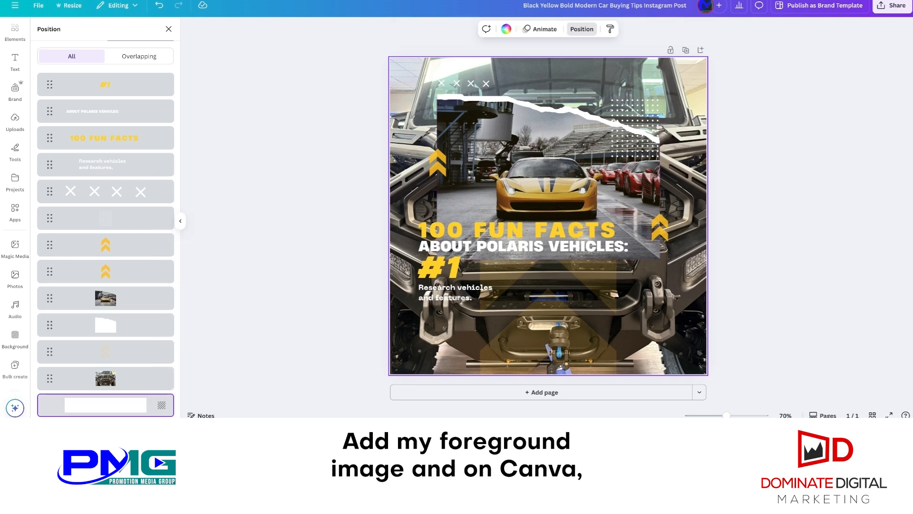
Step: Paste the red ATV photo and place it in the torn-edge frame, replacing the yellow sports car image
key("ctrl+v")
left_click_drag(548, 215, 600, 314)
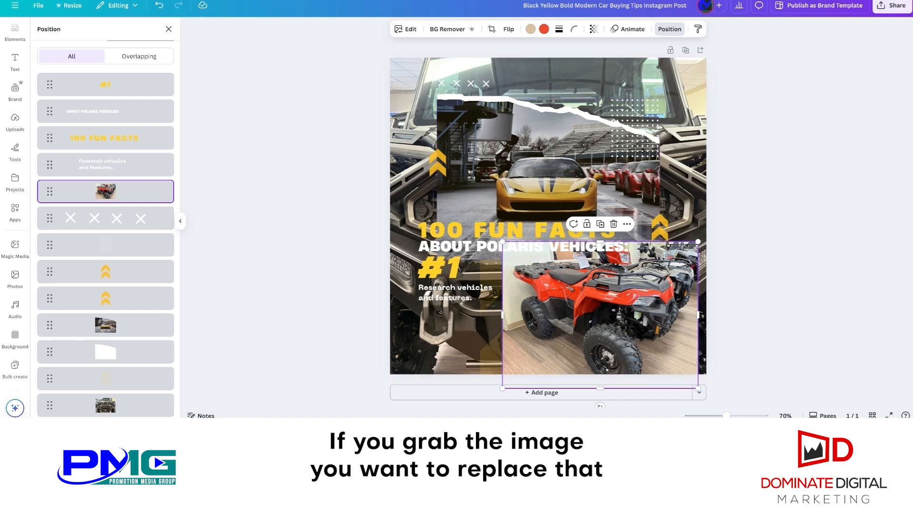
left_click_drag(600, 314, 562, 238)
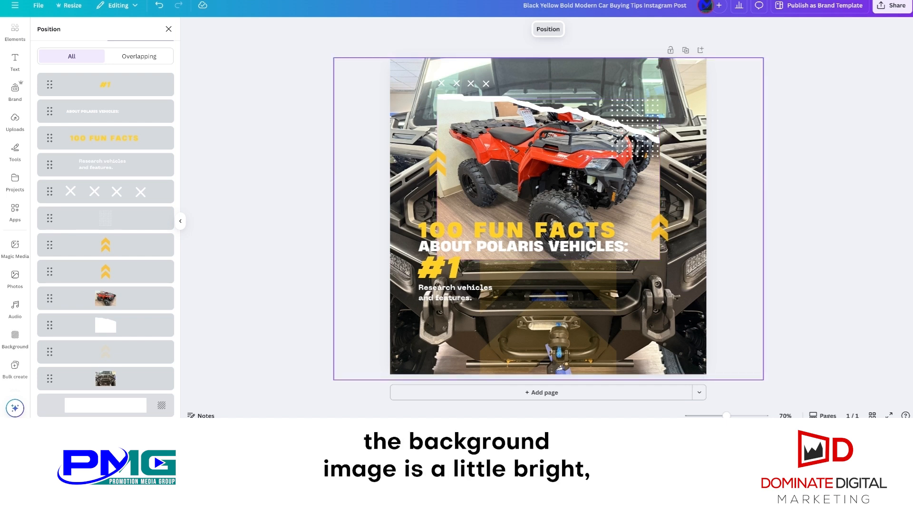
Step: Set the transparency of the full-page Polaris background photo to 53
left_click(683, 190)
left_click(607, 29)
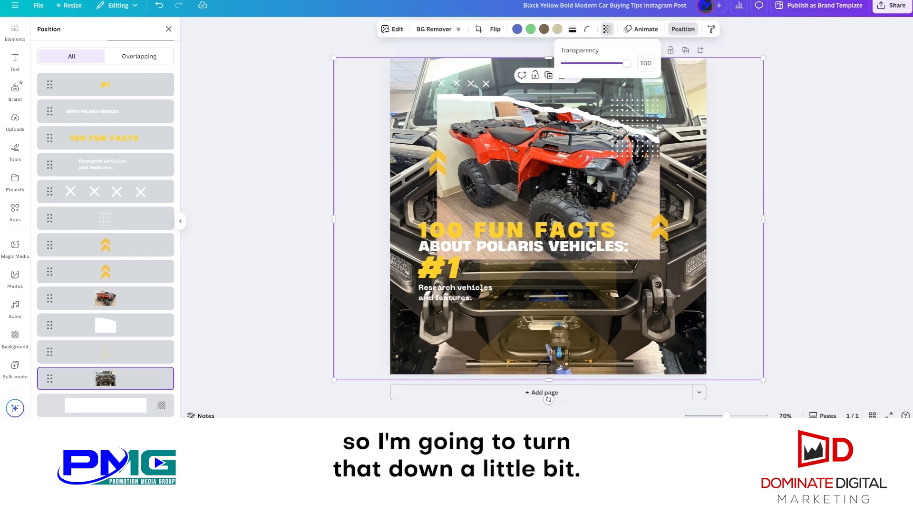
left_click_drag(627, 64, 598, 63)
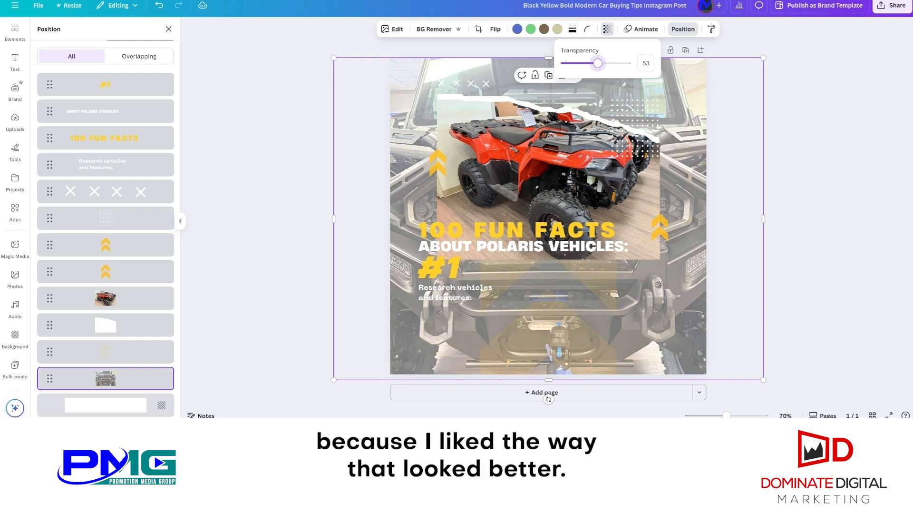
Step: Add a black square from a "Square" elements search, cover the whole page with it, and set its transparency to 34
left_click(106, 405)
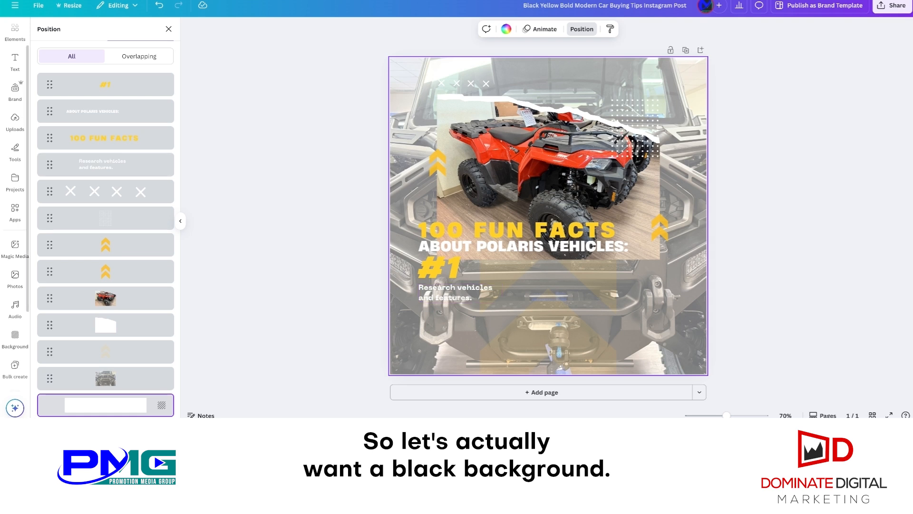
scroll(15, 204, "up", 1)
left_click(15, 66)
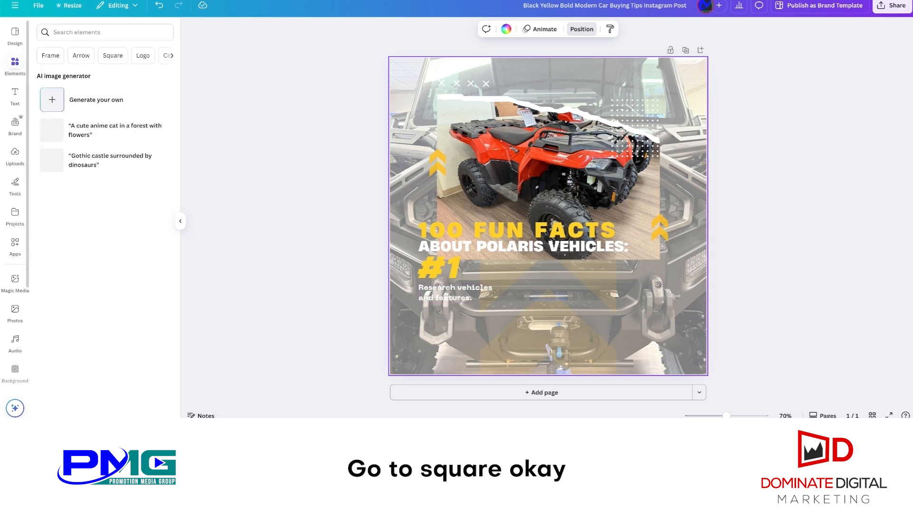
left_click(113, 55)
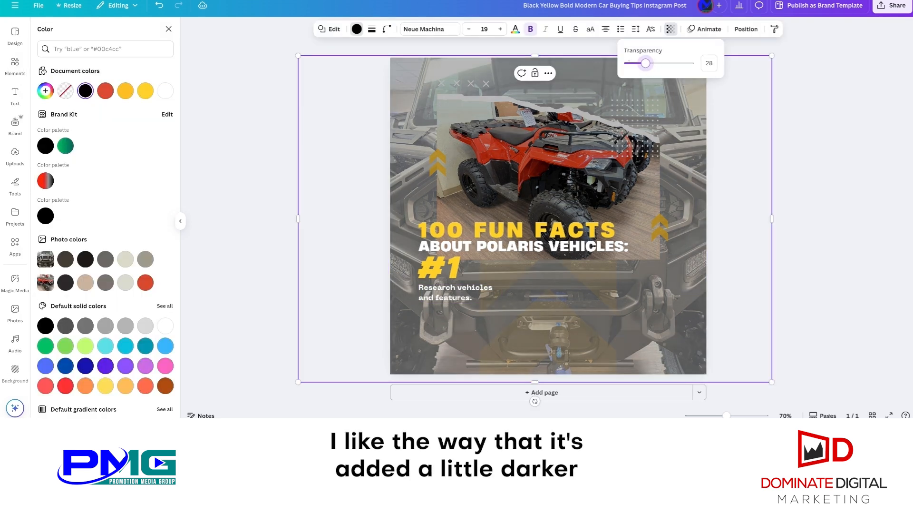
left_click_drag(645, 63, 649, 62)
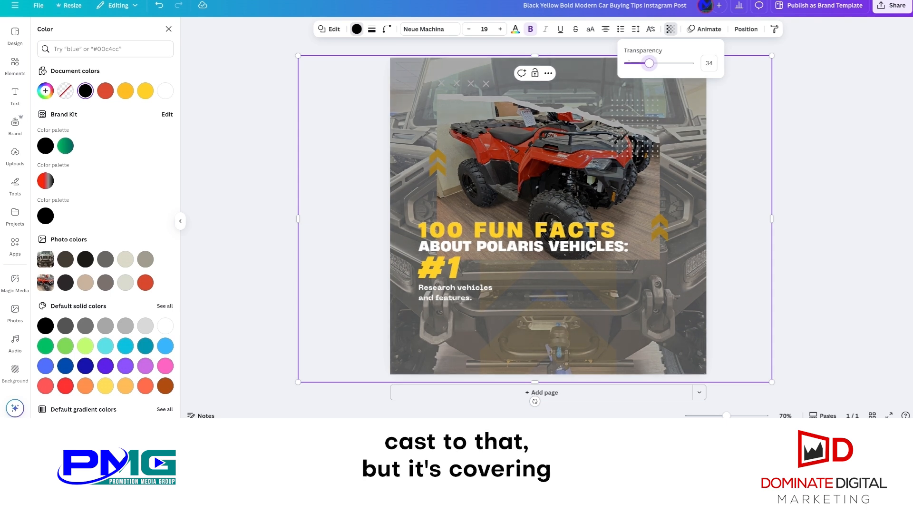
key("Escape")
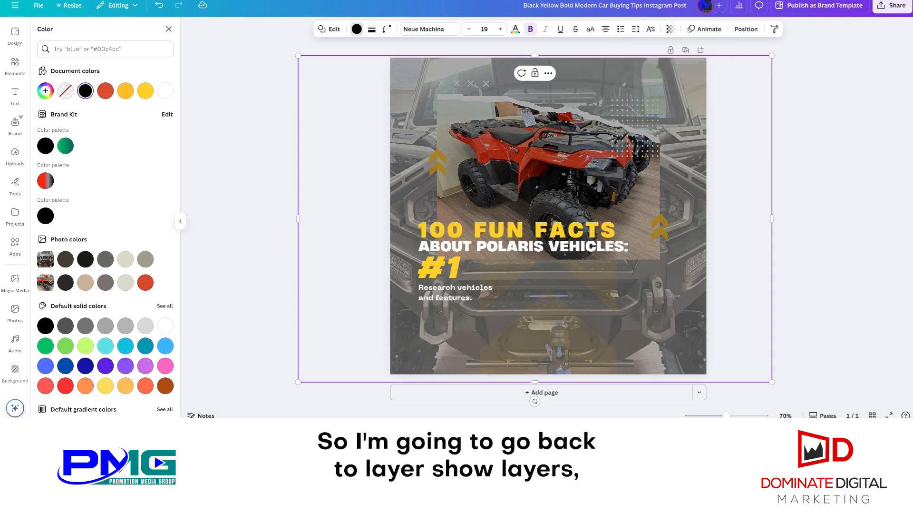
Step: Show the page's layers and move the dark square beneath the other elements, directly above the full-page background photo
right_click(648, 112)
mouse_move(674, 197)
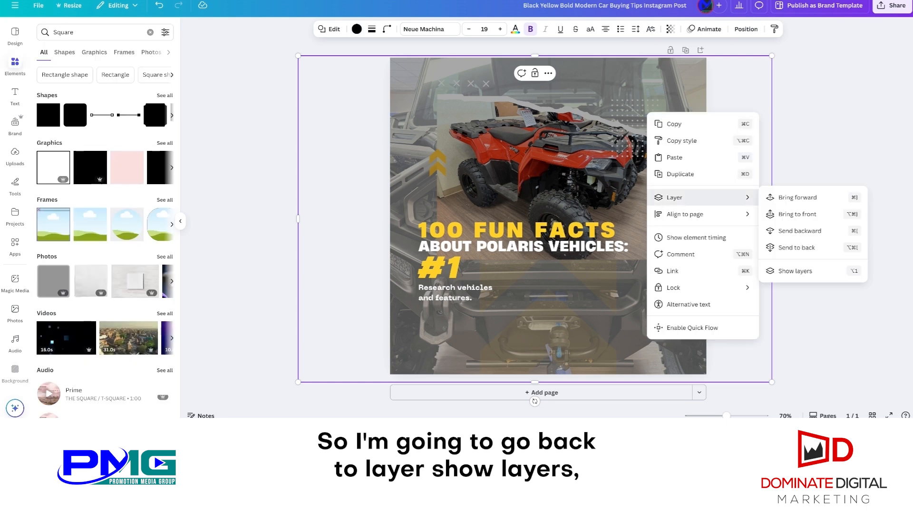
left_click(795, 271)
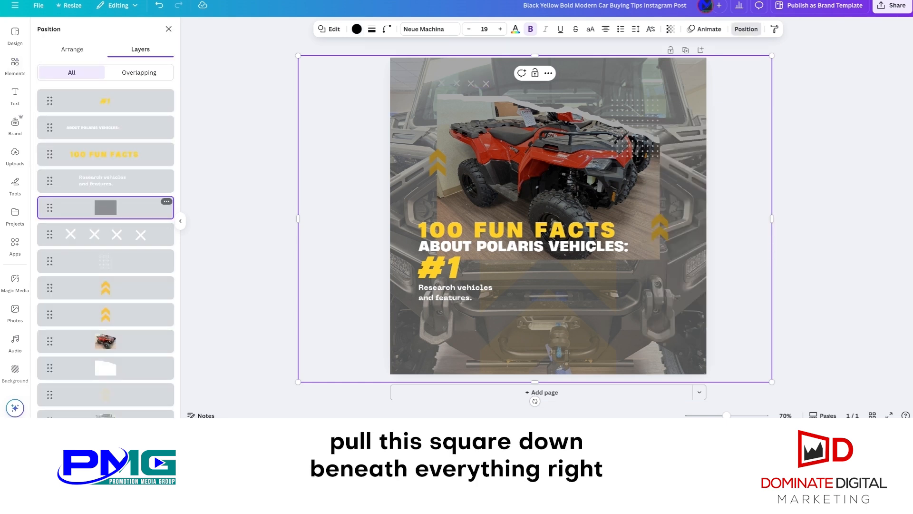
left_click_drag(105, 206, 103, 395)
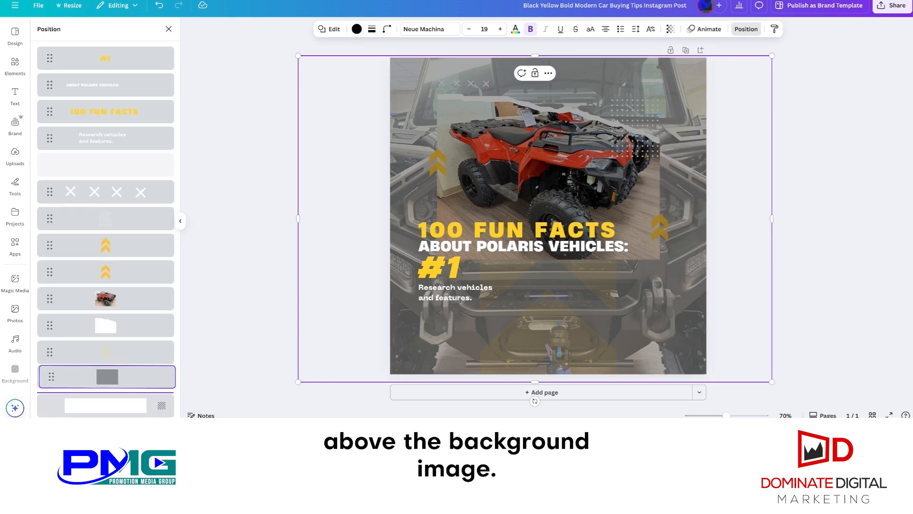
Step: Apply a Drop shadow to the torn-edge ATV image
left_click(546, 171)
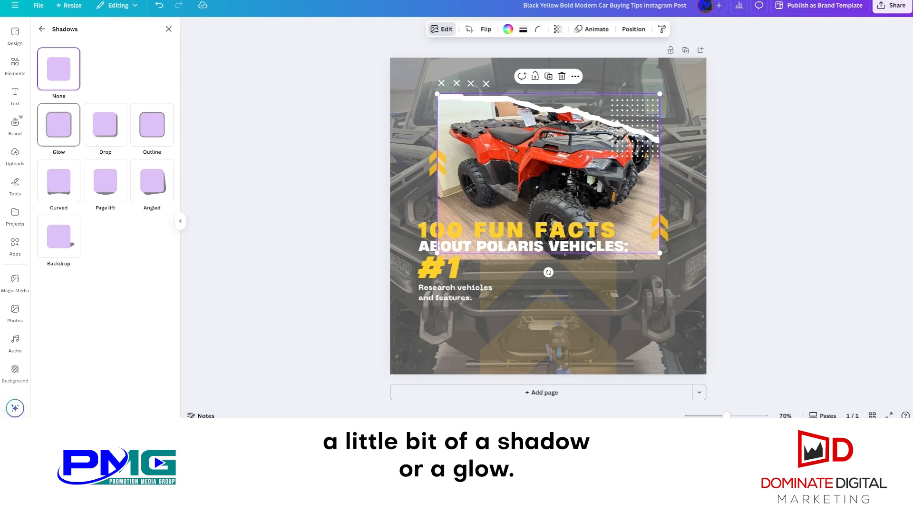
left_click(105, 124)
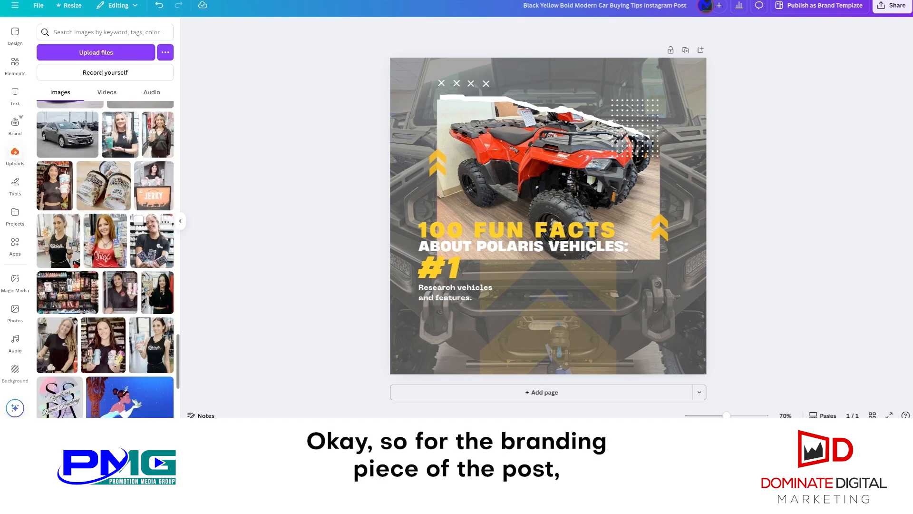
Step: Insert the Lake Whitney Outdoors logo from the uploaded images, shrink it to about half size and center it beneath the headline
scroll(105, 259, "down", 2)
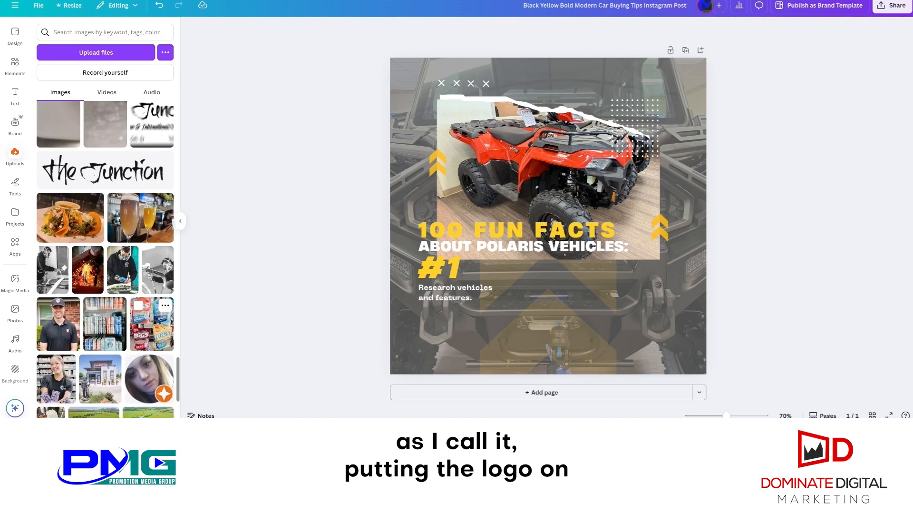
scroll(152, 240, "down", 4)
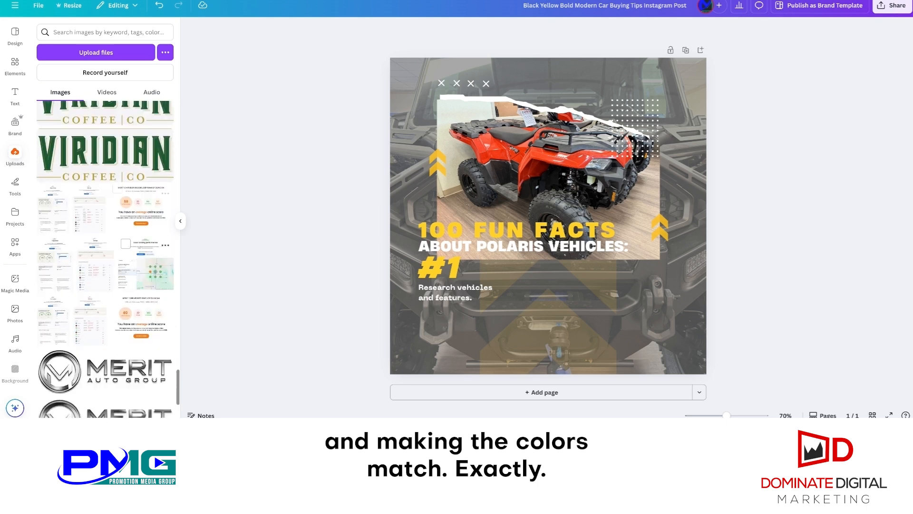
scroll(105, 259, "down", 2)
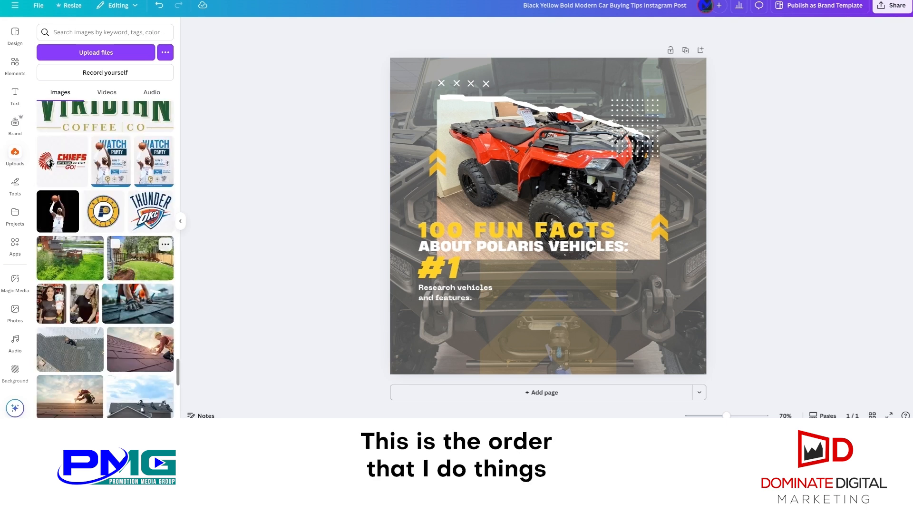
scroll(143, 271, "down", 2)
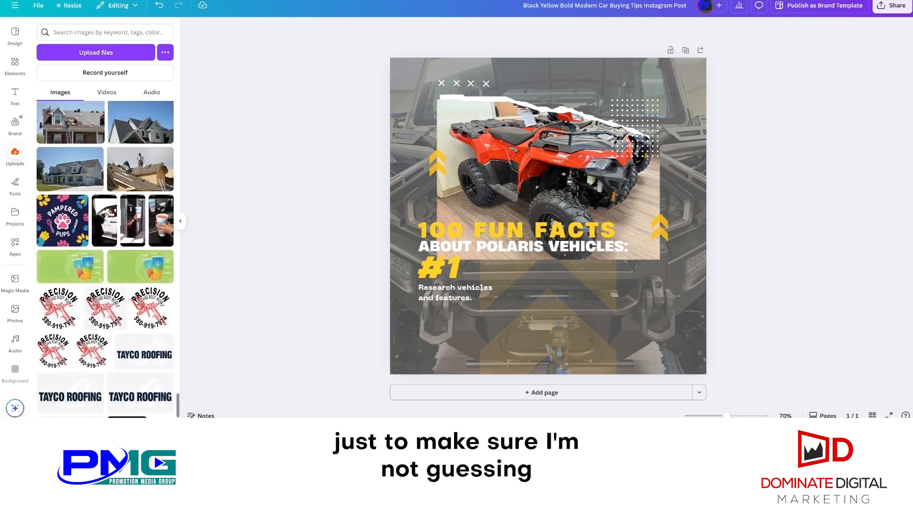
scroll(142, 271, "down", 5)
scroll(143, 272, "down", 7)
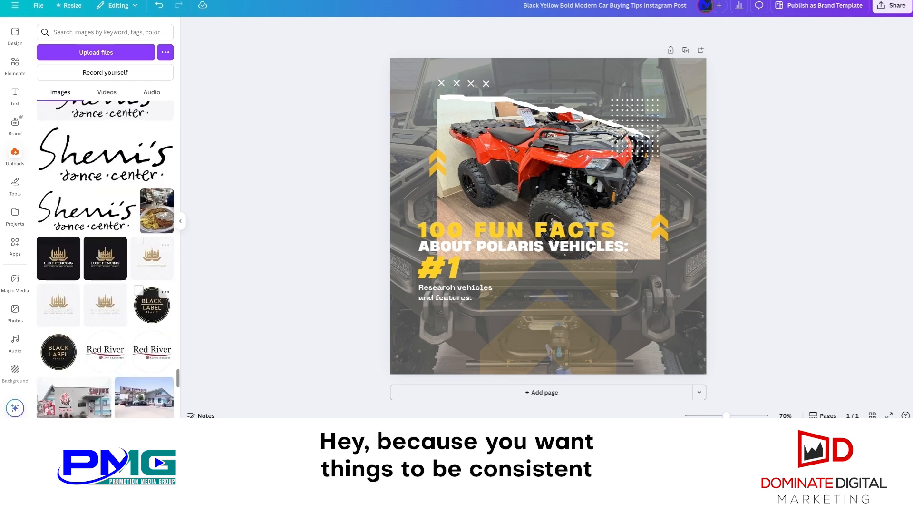
scroll(126, 291, "down", 1)
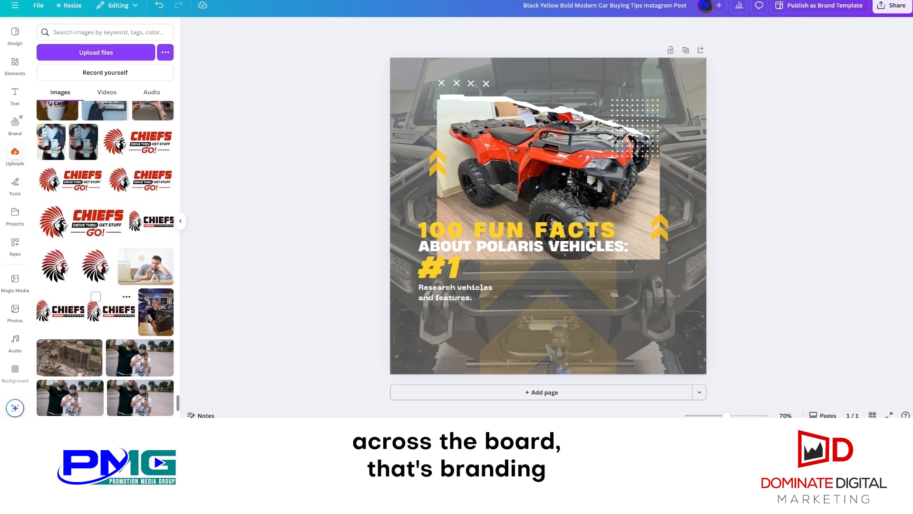
scroll(105, 259, "down", 3)
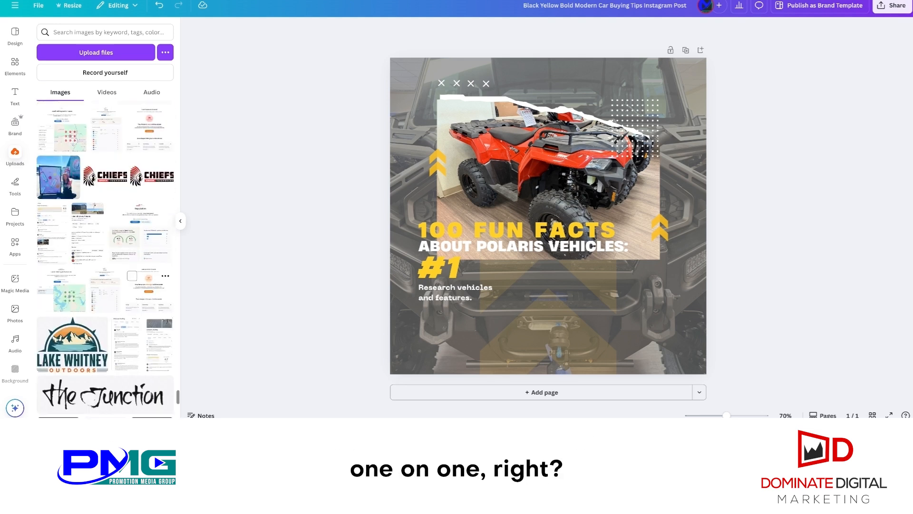
scroll(150, 308, "down", 3)
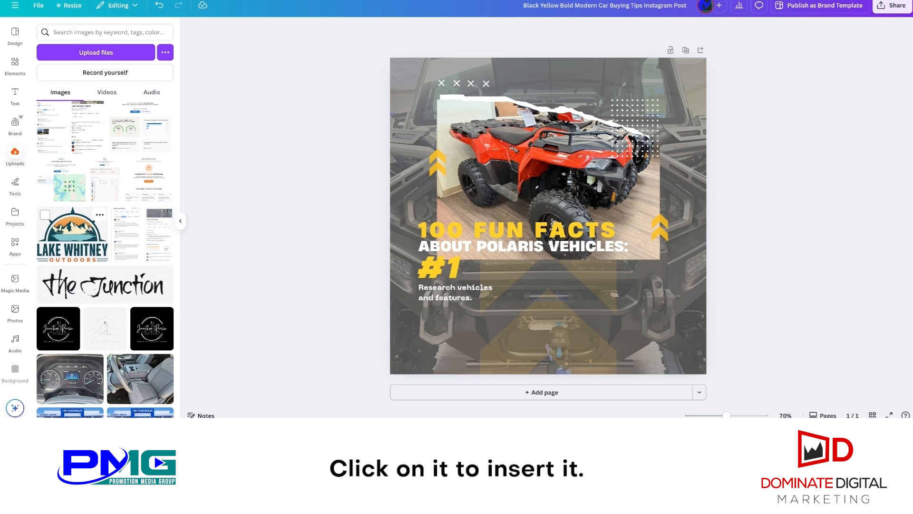
left_click(72, 234)
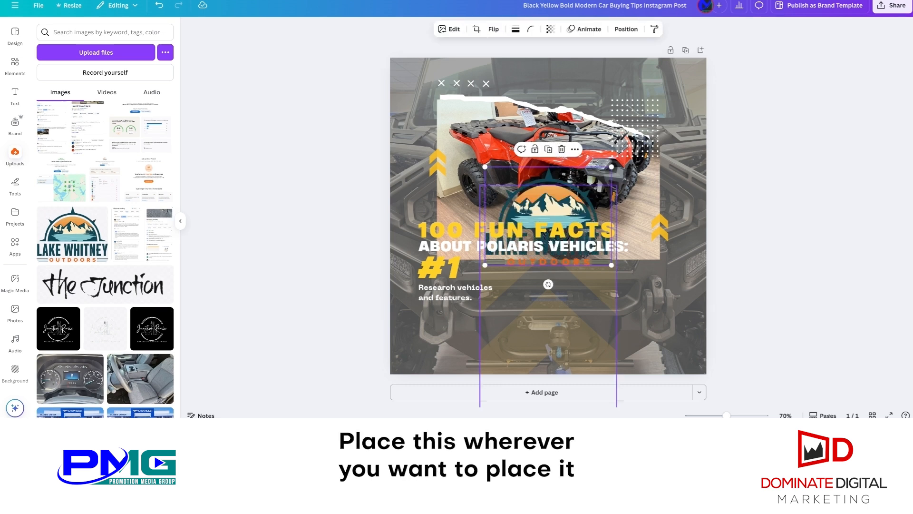
left_click_drag(485, 166, 552, 308)
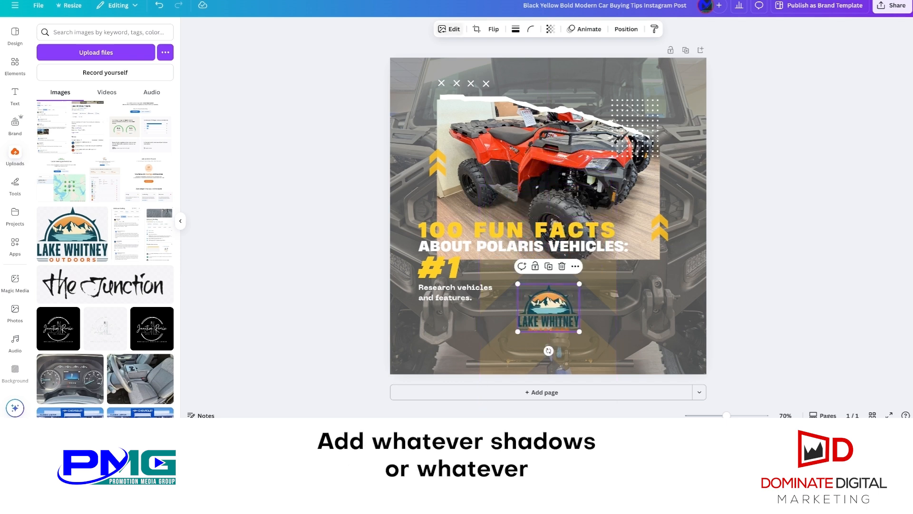
Step: Add a Glow shadow with an adjusted color to the Lake Whitney Outdoors logo and move the logo slightly lower
left_click(449, 29)
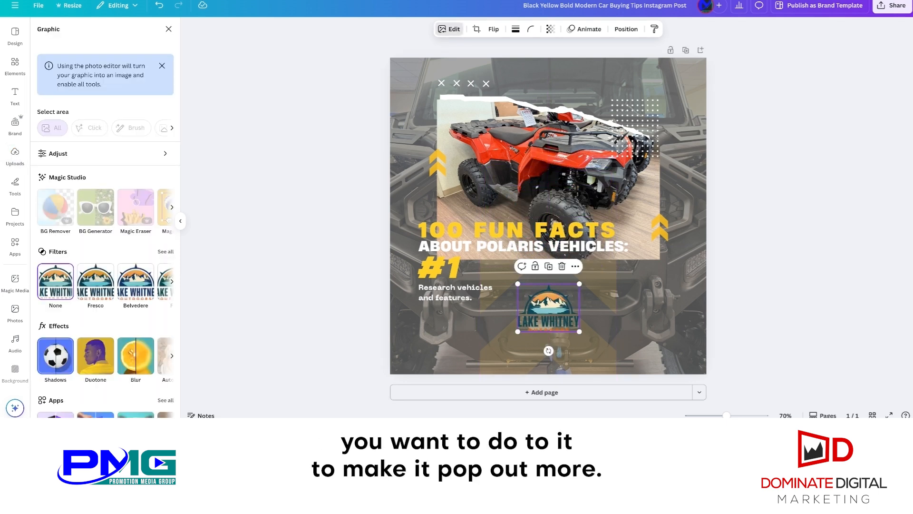
left_click(55, 355)
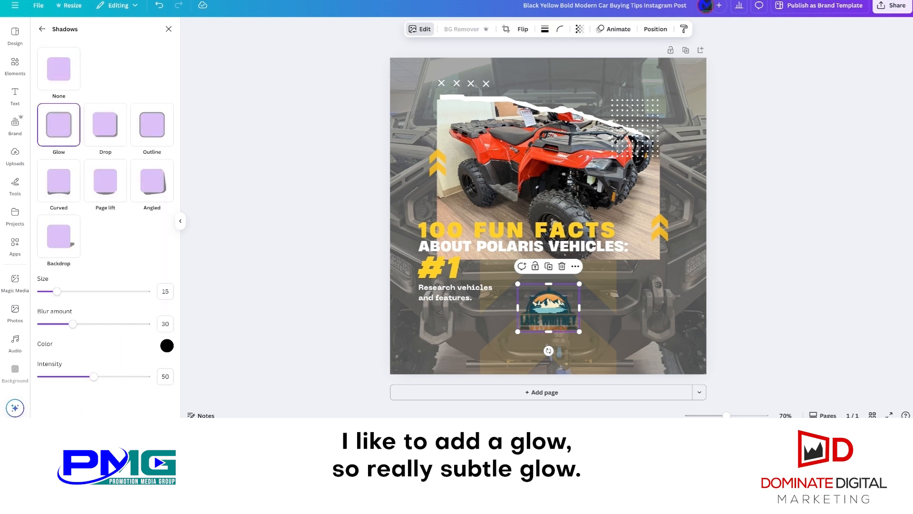
left_click(167, 345)
key("Escape")
left_click(14, 155)
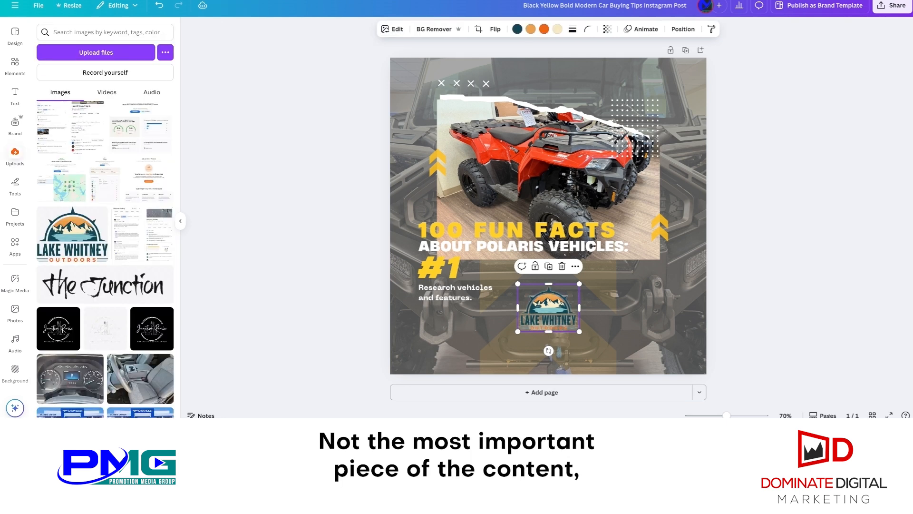
left_click_drag(549, 308, 549, 317)
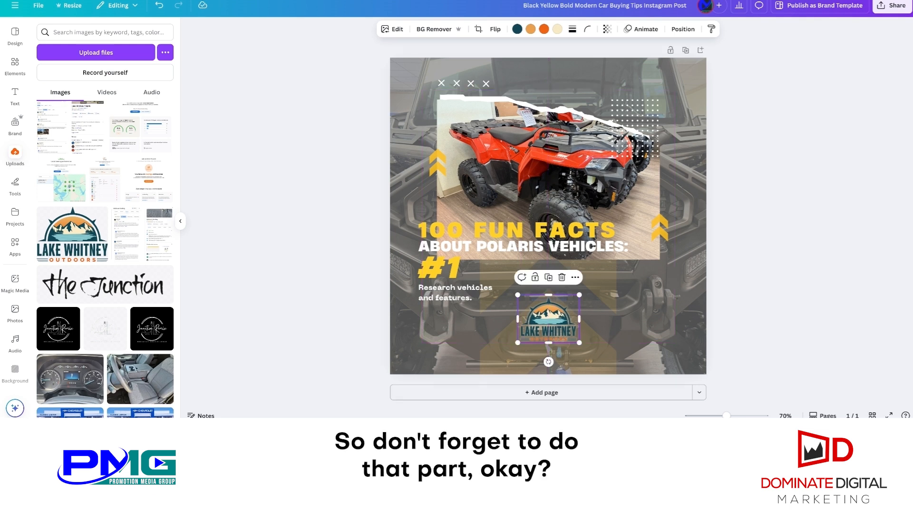
key("Escape")
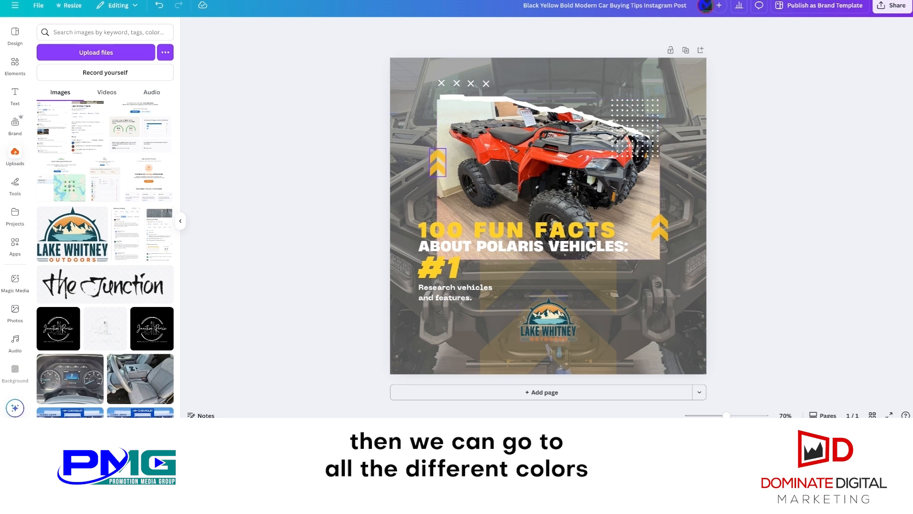
Step: Recolor the yellow double chevron left of the ATV to the logo's dark teal, #124654, sampled from its lettering
left_click(438, 162)
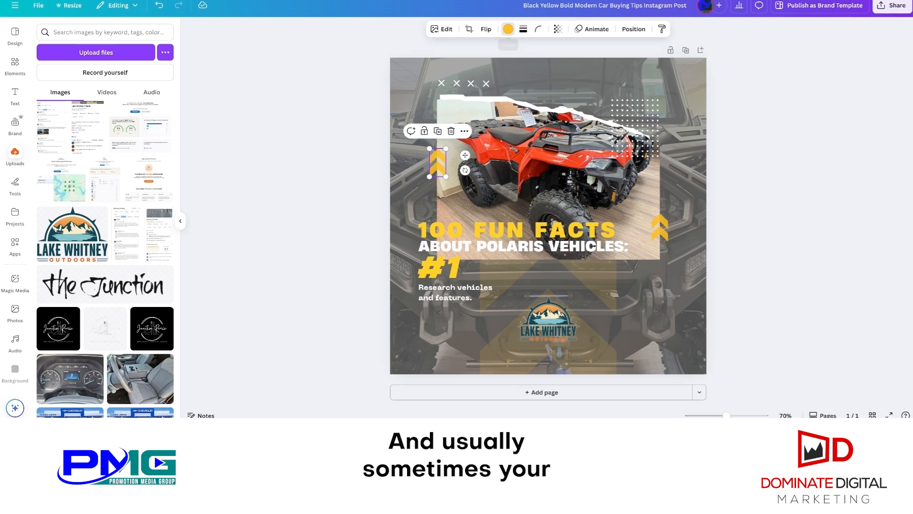
left_click(508, 28)
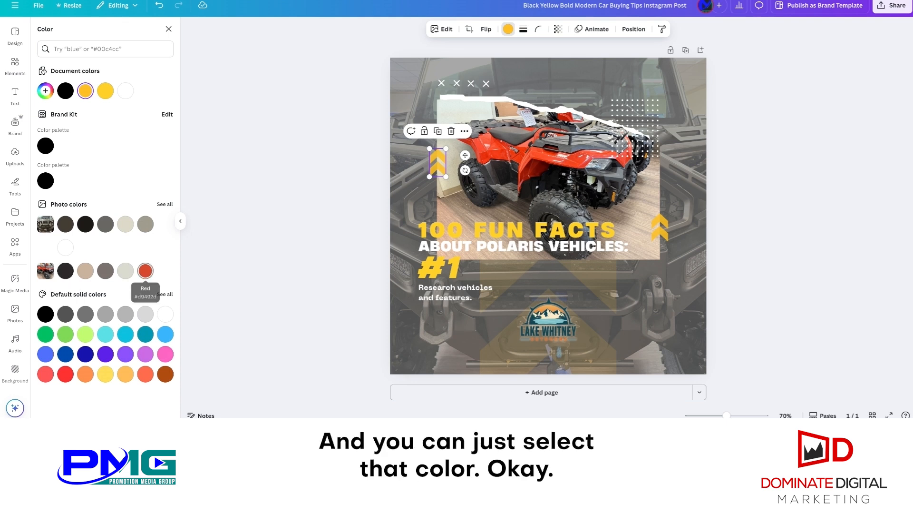
left_click(164, 204)
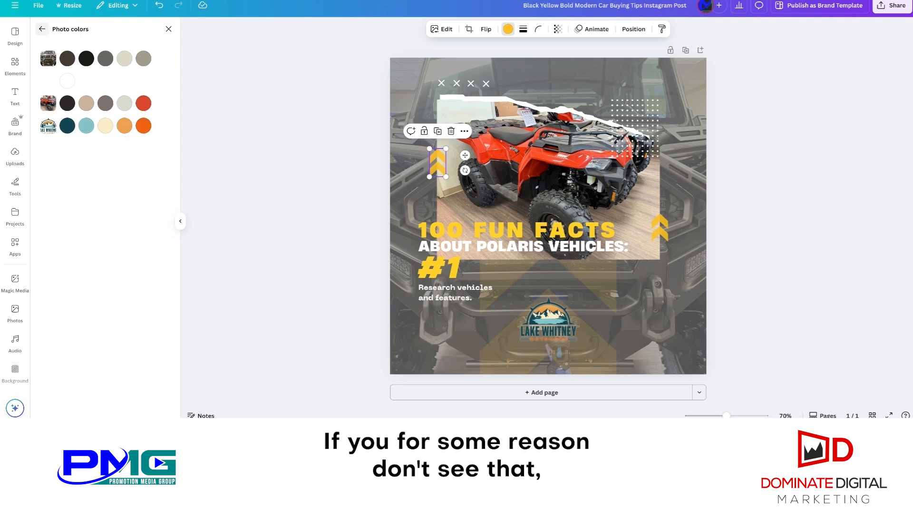
left_click(41, 29)
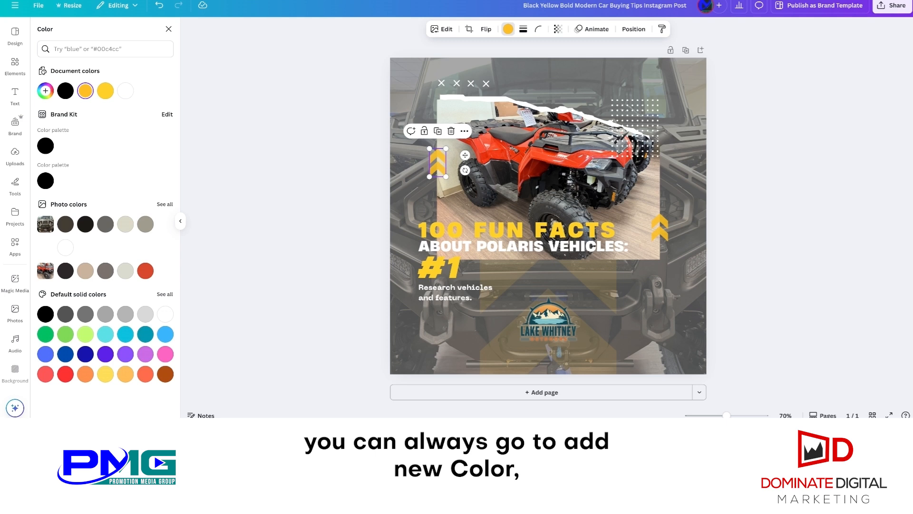
left_click(45, 90)
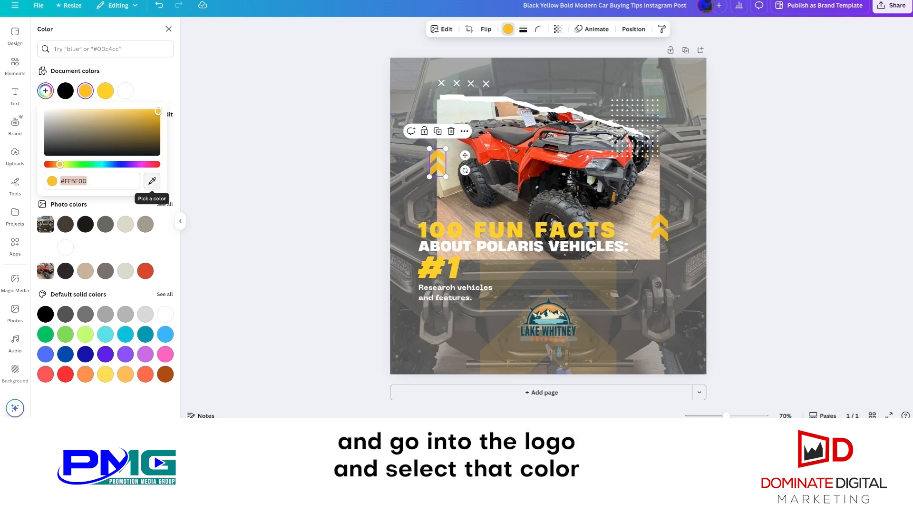
left_click(152, 181)
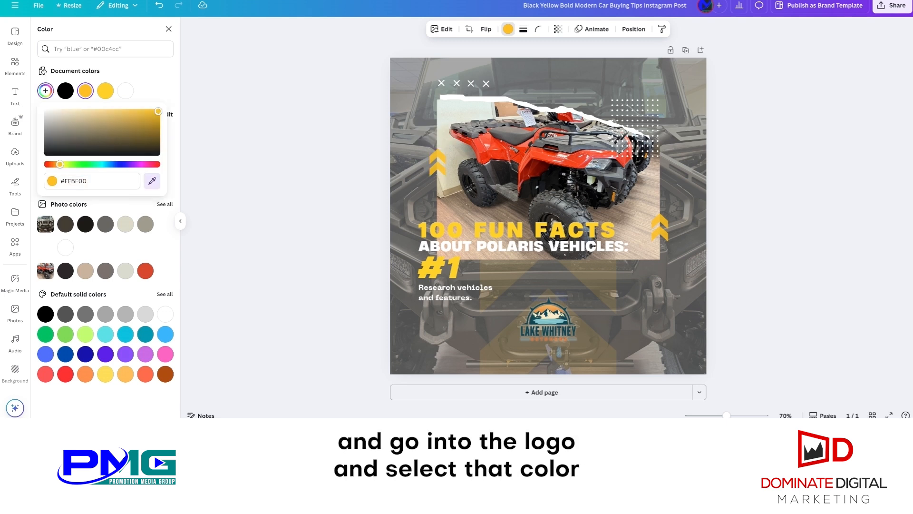
left_click(548, 330)
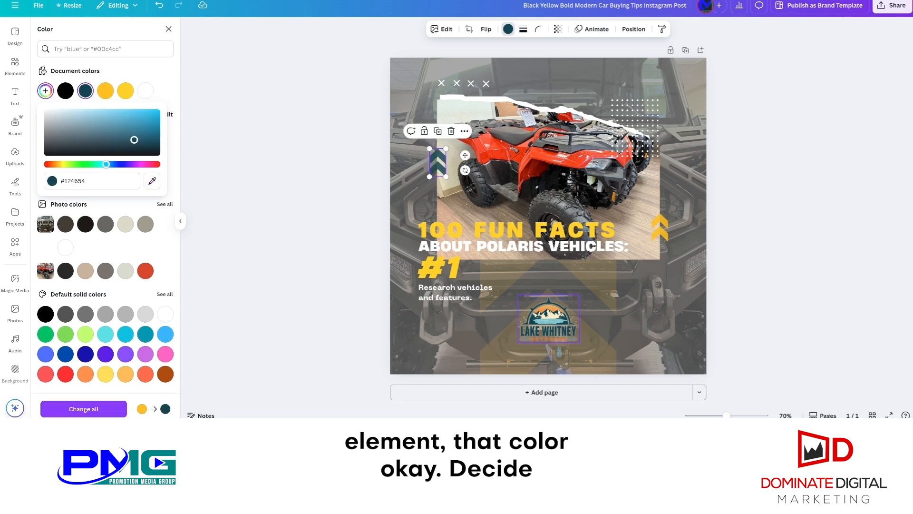
Step: Recolor the yellow double chevron at the ATV photo's lower right to the light teal from the logo's photo colors
left_click(659, 227)
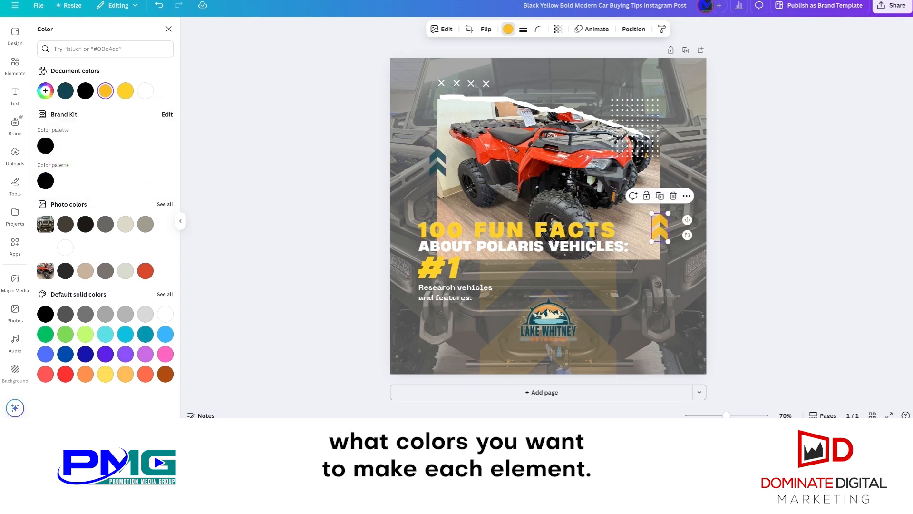
left_click(165, 204)
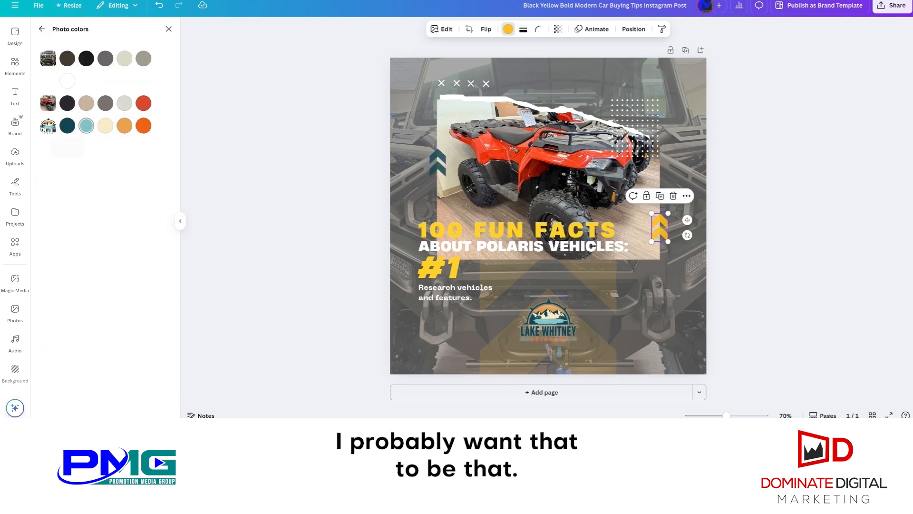
left_click(86, 126)
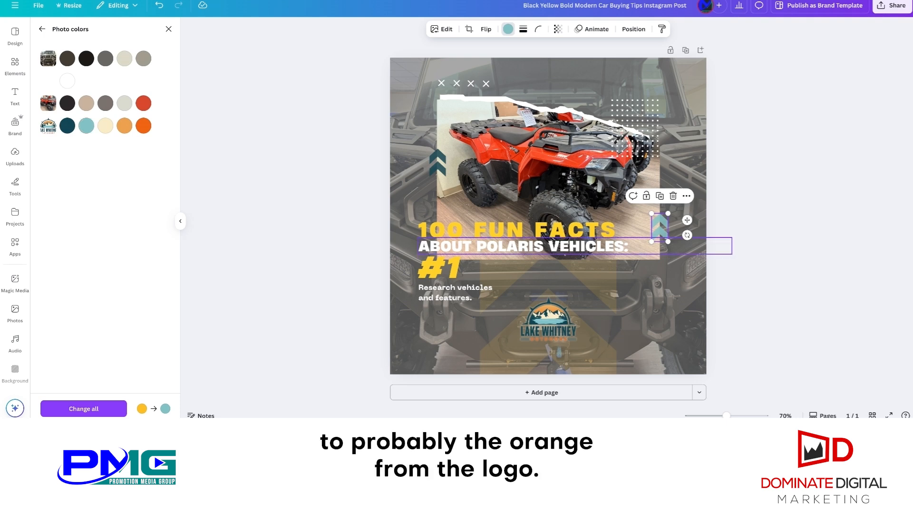
Step: Recolor the "100 FUN FACTS" headline to the light teal from the logo's photo colors
left_click(516, 230)
left_click(456, 29)
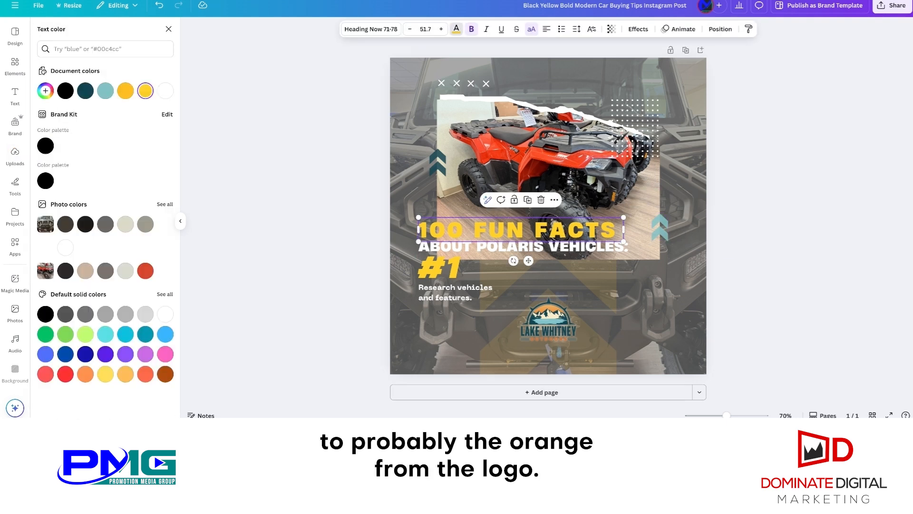
left_click(165, 204)
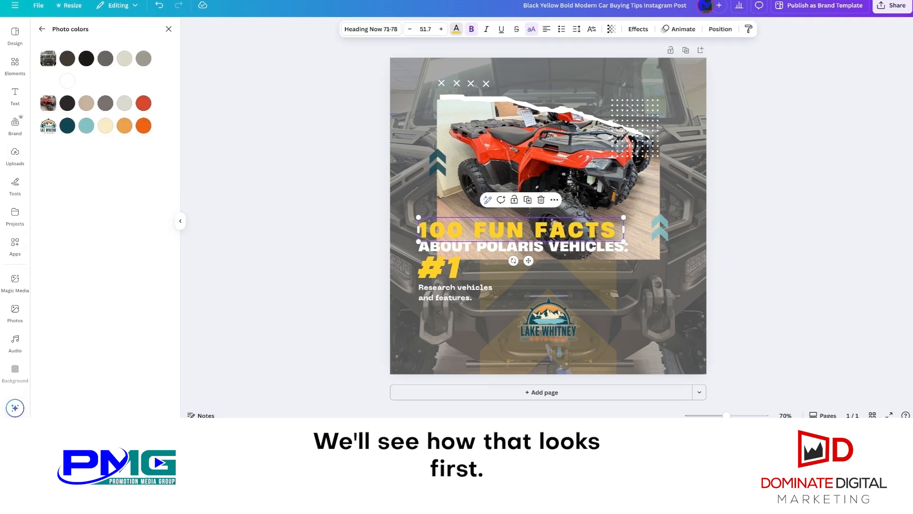
left_click(67, 126)
left_click(105, 125)
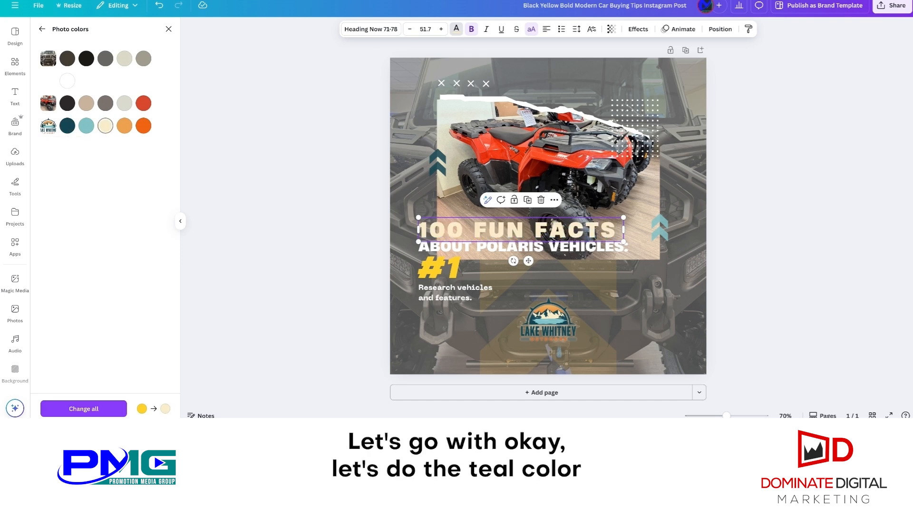
left_click(86, 125)
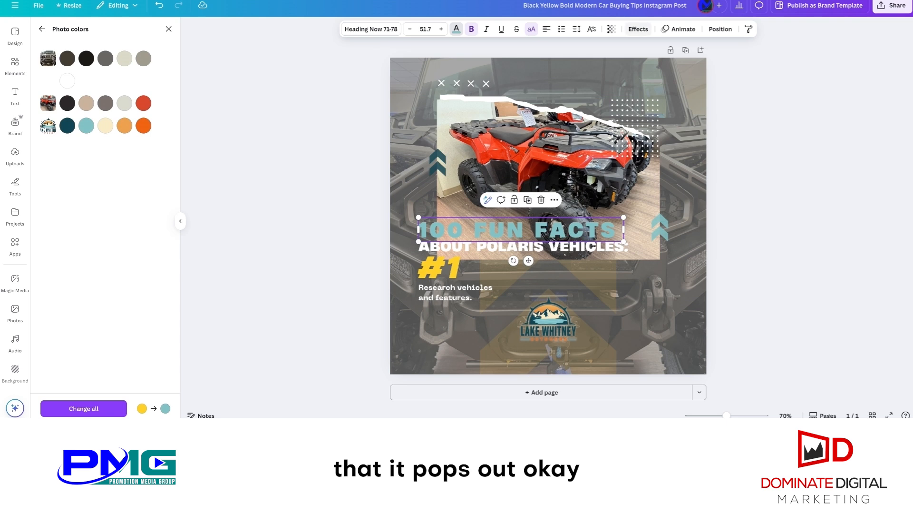
Step: Apply the Lift text effect to the "100 FUN FACTS" and "ABOUT POLARIS VEHICLES:" lines
left_click(639, 29)
left_click(151, 77)
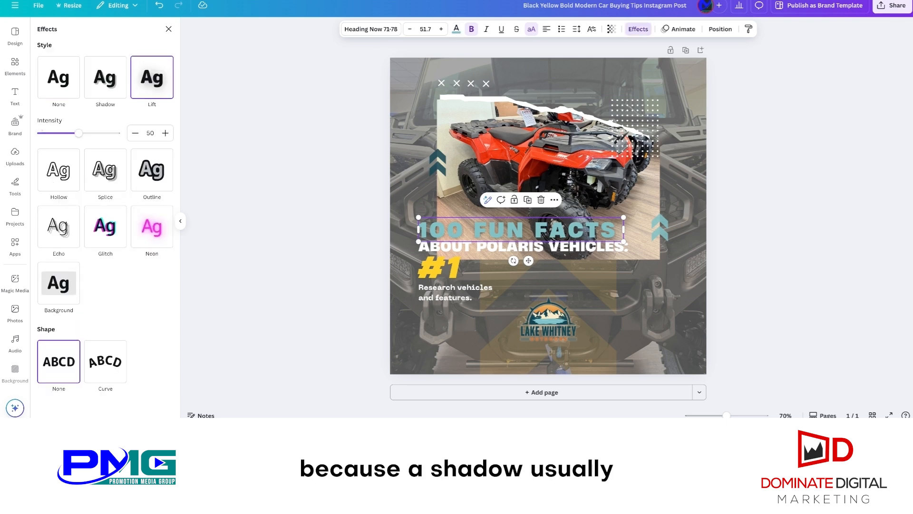
left_click(105, 77)
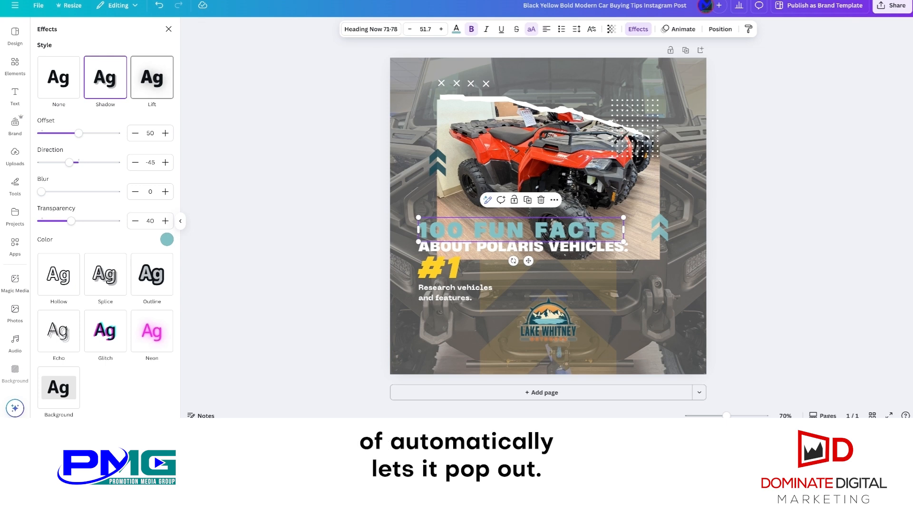
left_click(151, 77)
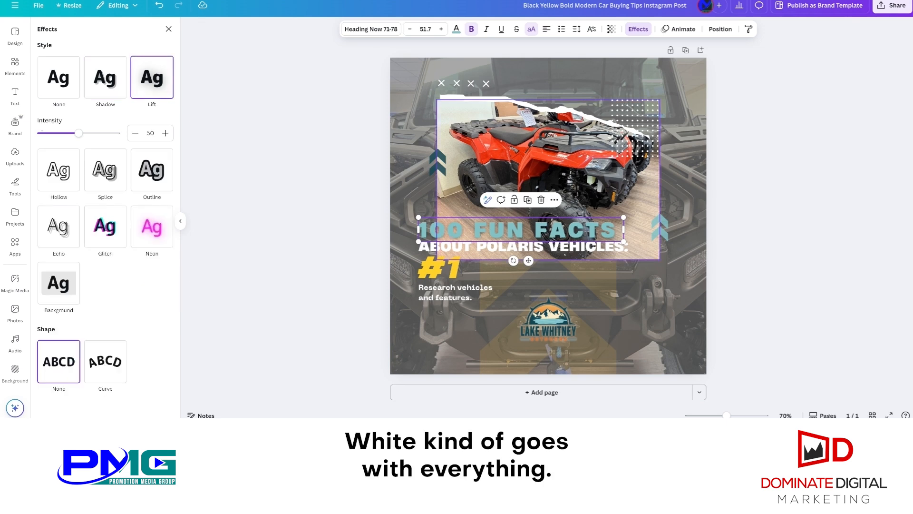
left_click(523, 246)
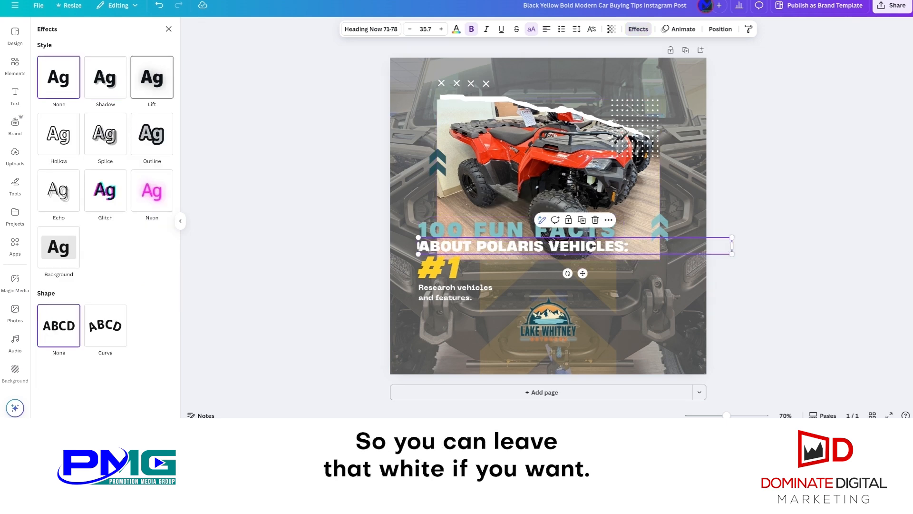
left_click(151, 77)
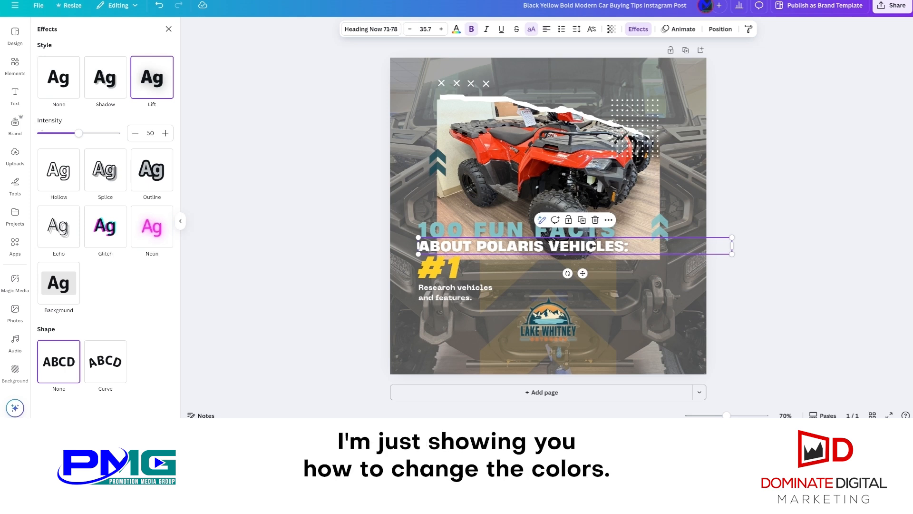
Step: Recolor the "#1" text to the bright orange from the logo's photo colors
left_click(440, 266)
left_click(456, 29)
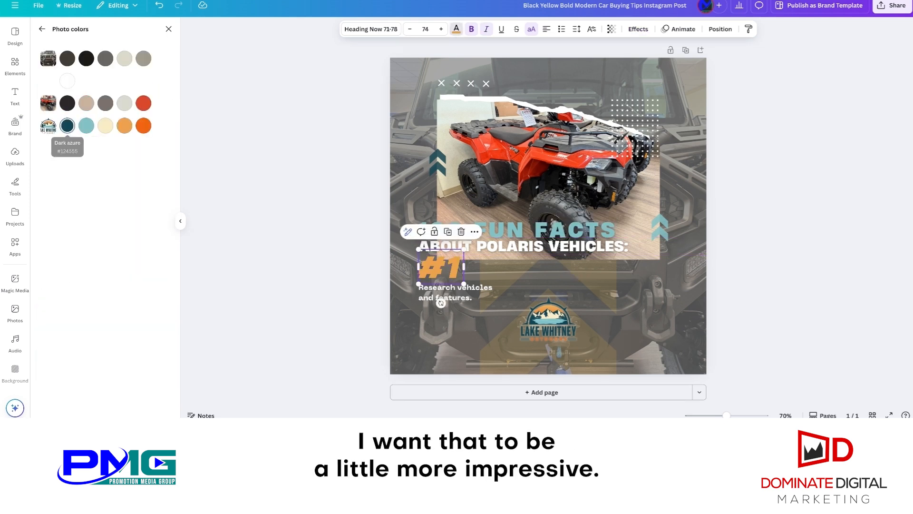
left_click(67, 126)
left_click(143, 126)
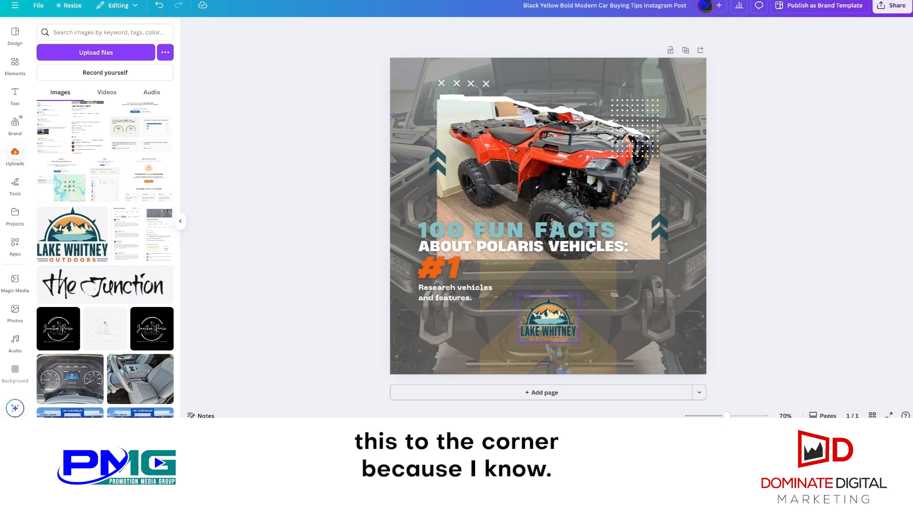
Step: Move the Lake Whitney Outdoors logo into the lower-right corner of the design
left_click(549, 318)
left_click_drag(549, 318, 665, 339)
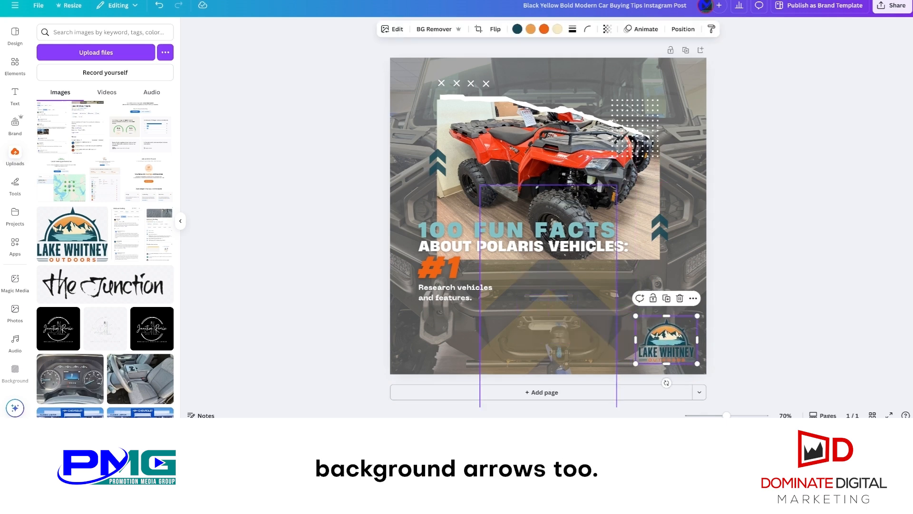
Step: Recolor the large translucent background arrow to the light orange from the logo's photo colors
left_click(547, 328)
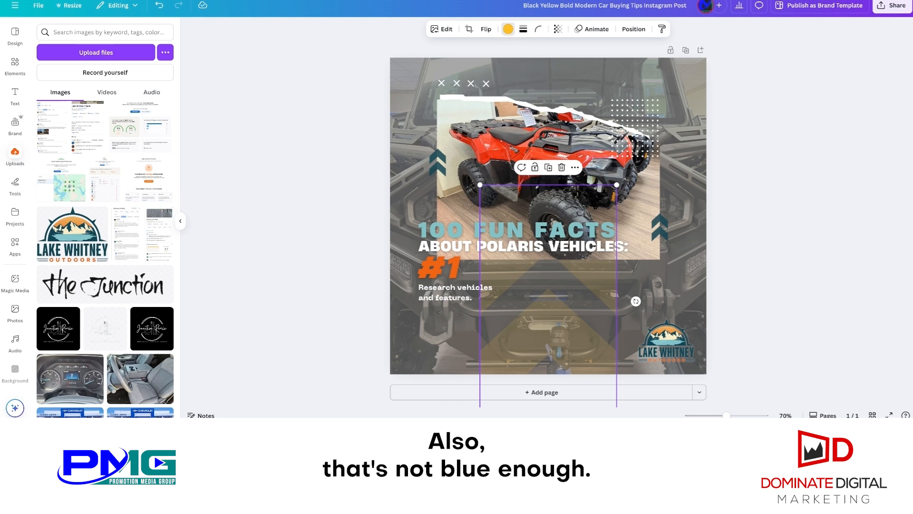
left_click(508, 29)
left_click(85, 90)
left_click(145, 91)
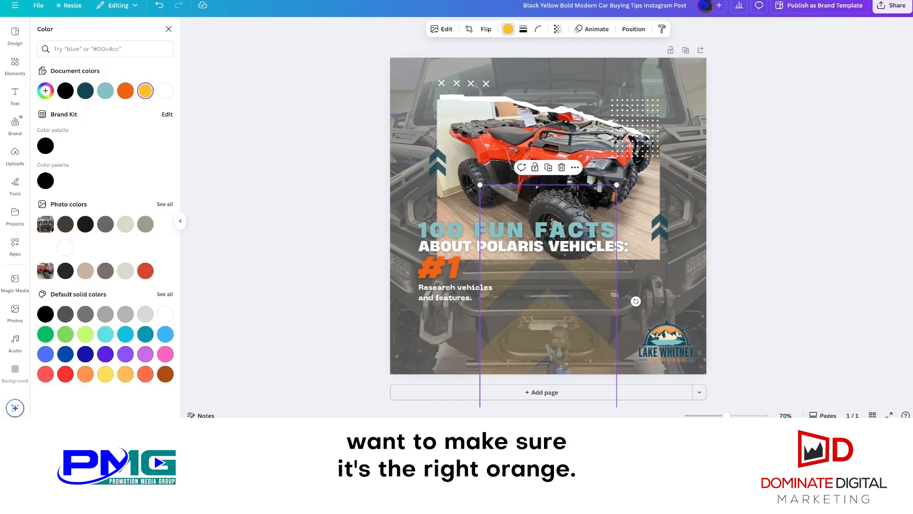
left_click(164, 204)
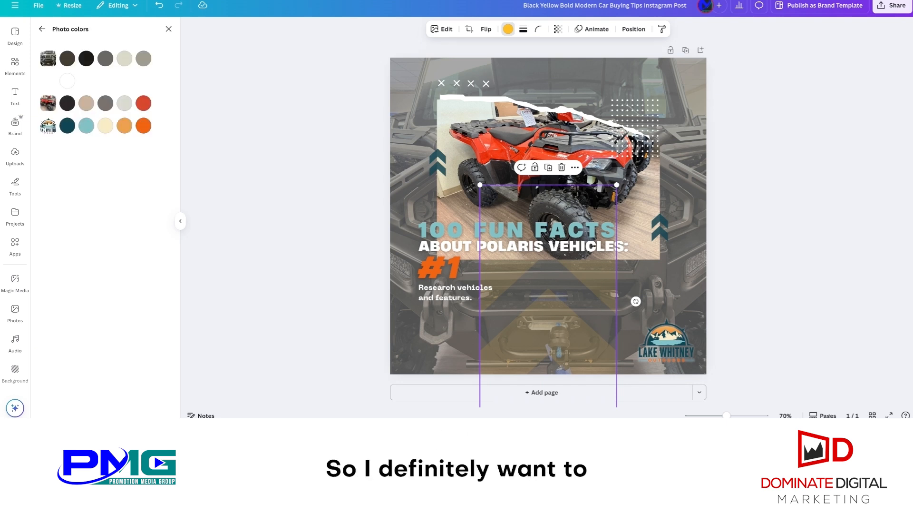
left_click(124, 125)
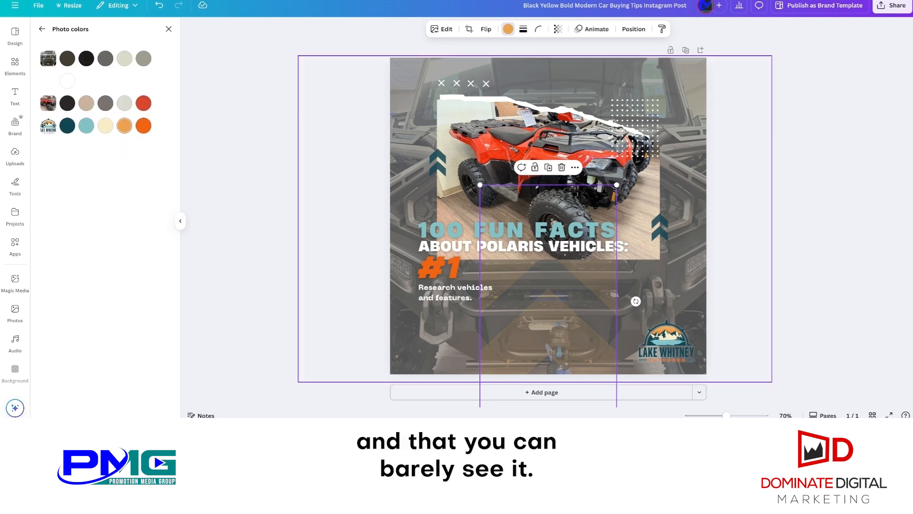
Step: Shift the Lake Whitney Outdoors logo slightly up and inward from the design's lower-right corner
left_click(14, 154)
key("Escape")
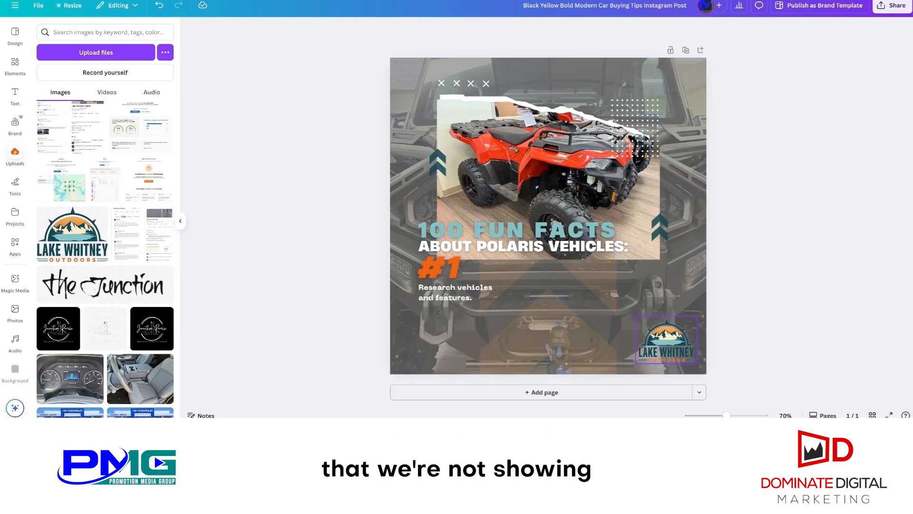
left_click_drag(667, 339, 660, 331)
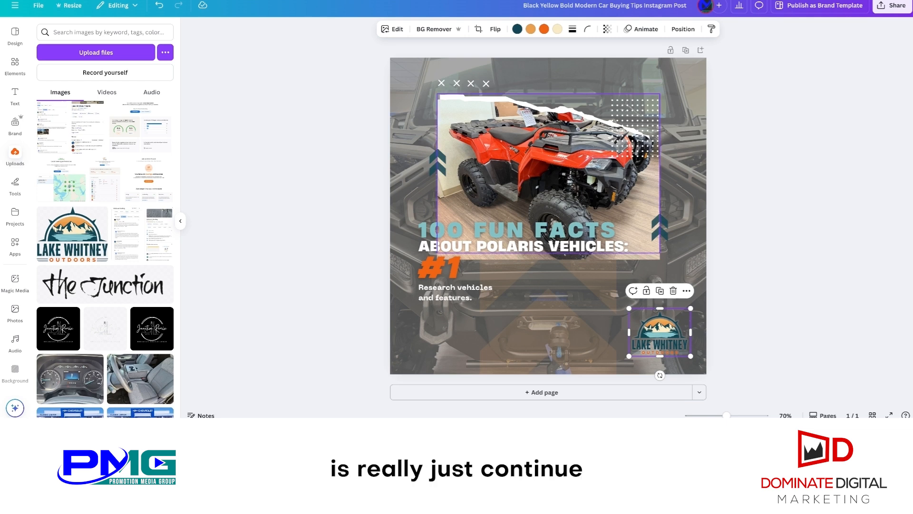
Step: Recolor the row of X marks and the dot grid over the ATV photo to the logo's bright orange
left_click(464, 84)
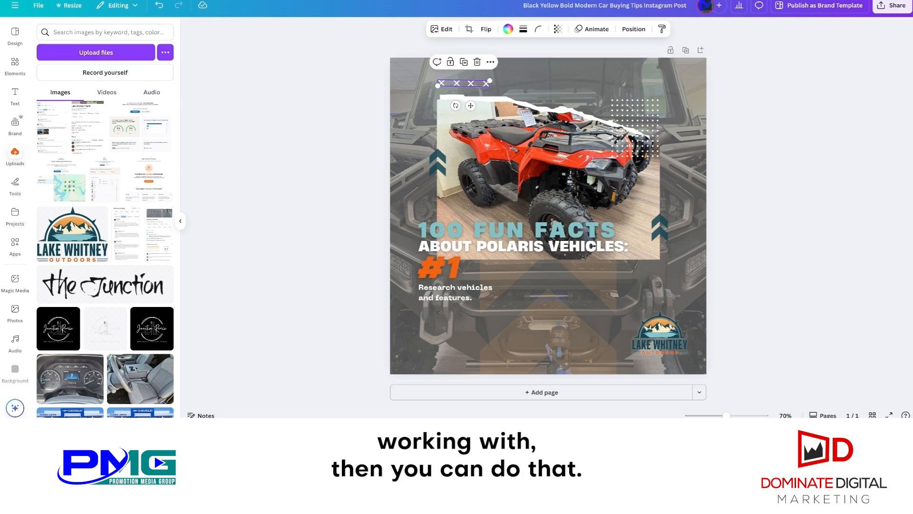
left_click(508, 29)
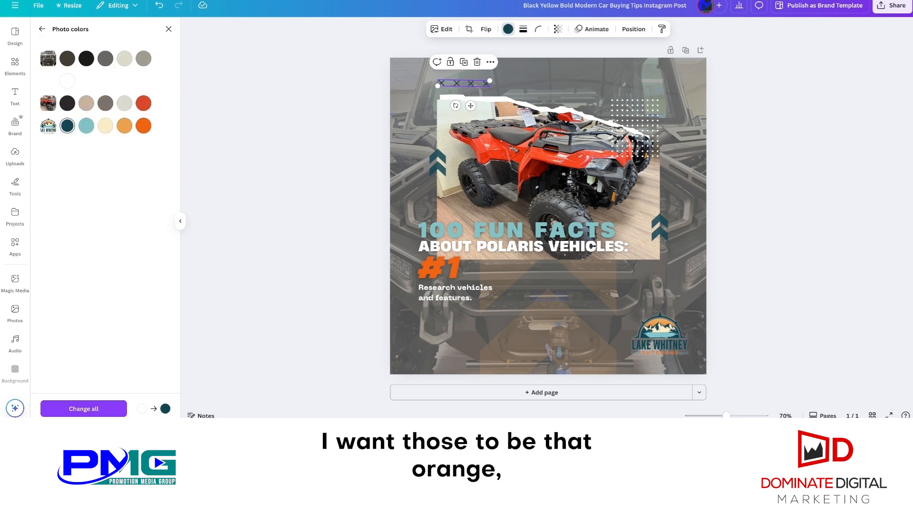
left_click(143, 125)
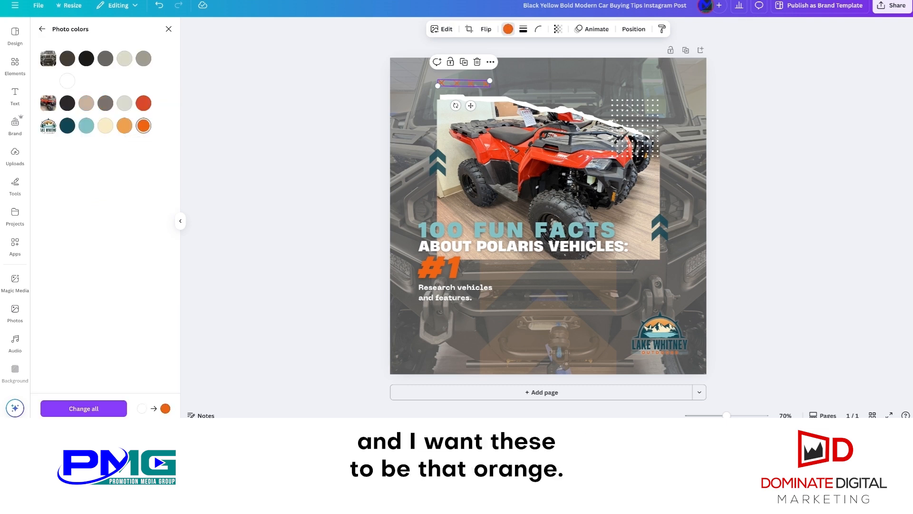
left_click(635, 127)
left_click(143, 125)
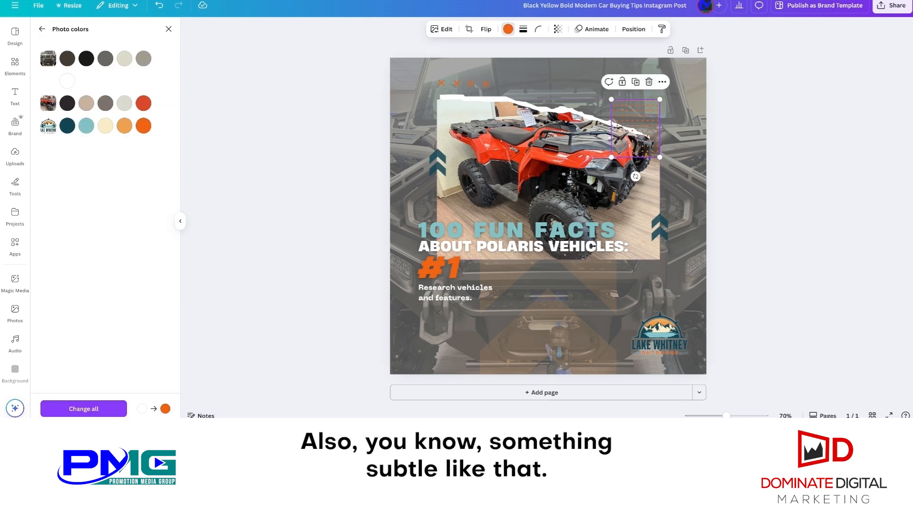
key("Escape")
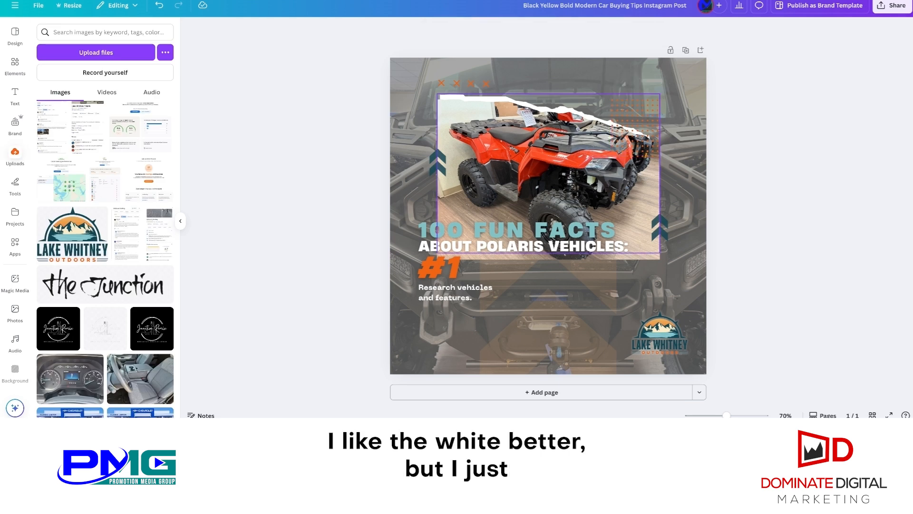